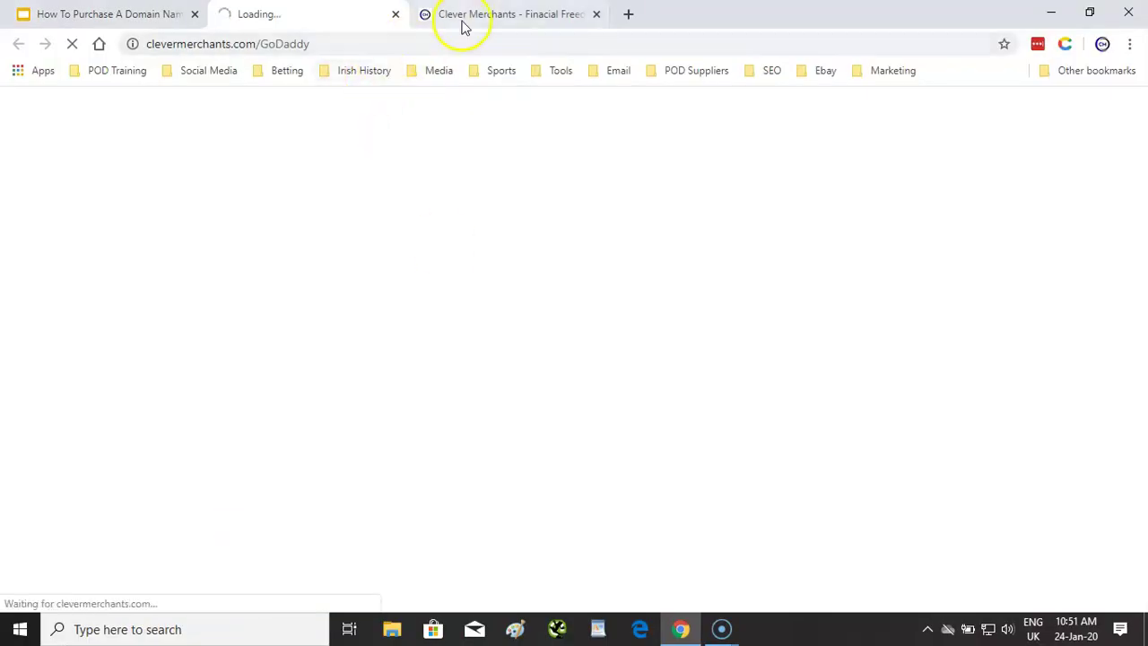
- Show the full address of the Clever Merchants site and highlight its clevermerchants name, followed by its com extension
click(463, 22)
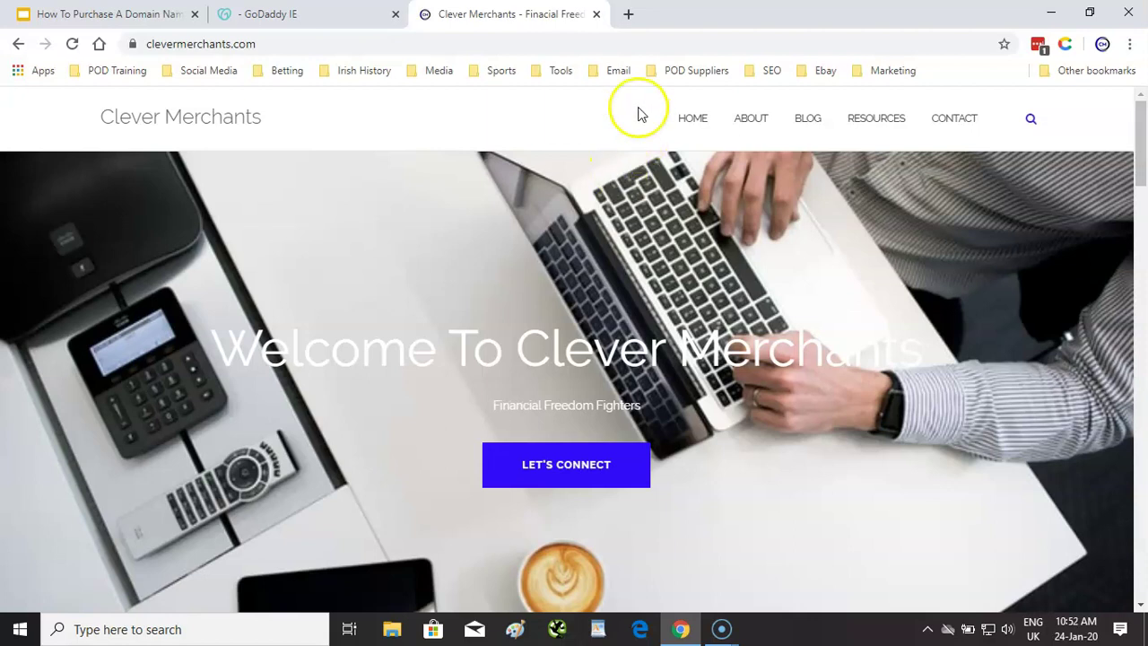
click(323, 40)
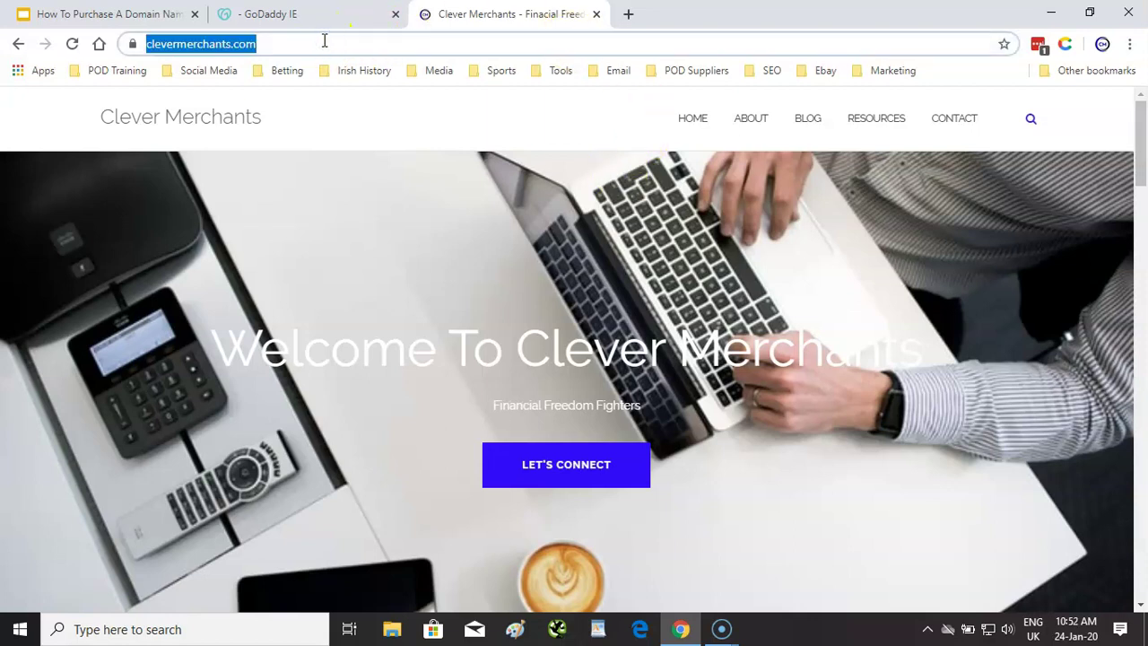
click(151, 44)
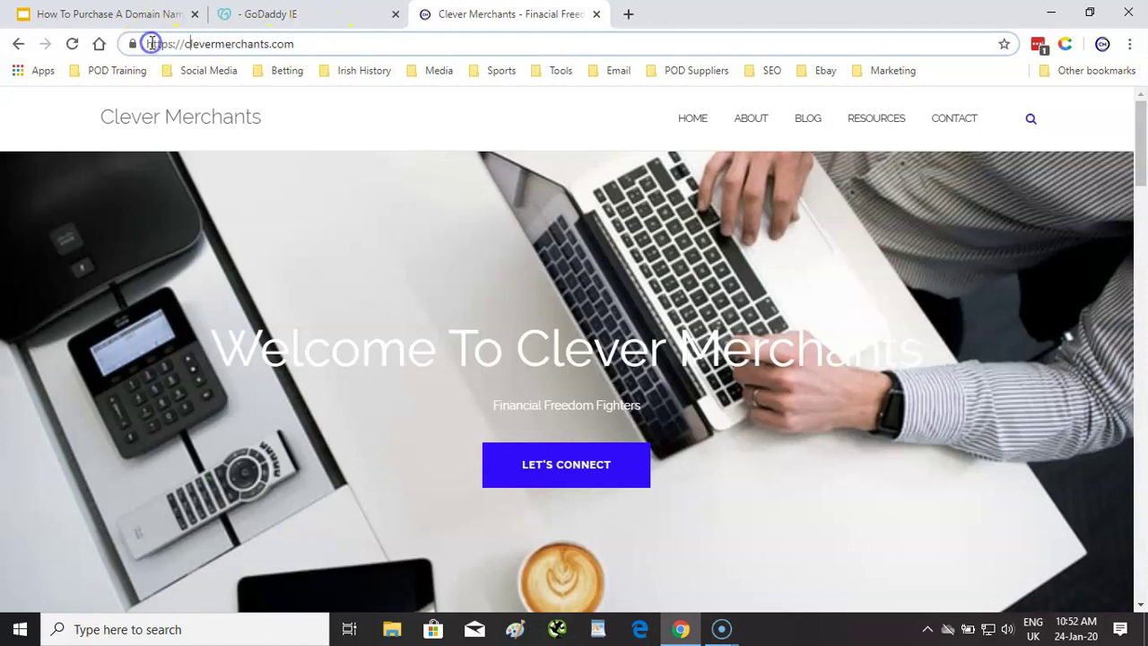
click(184, 44)
click(307, 50)
drag(186, 46, 269, 49)
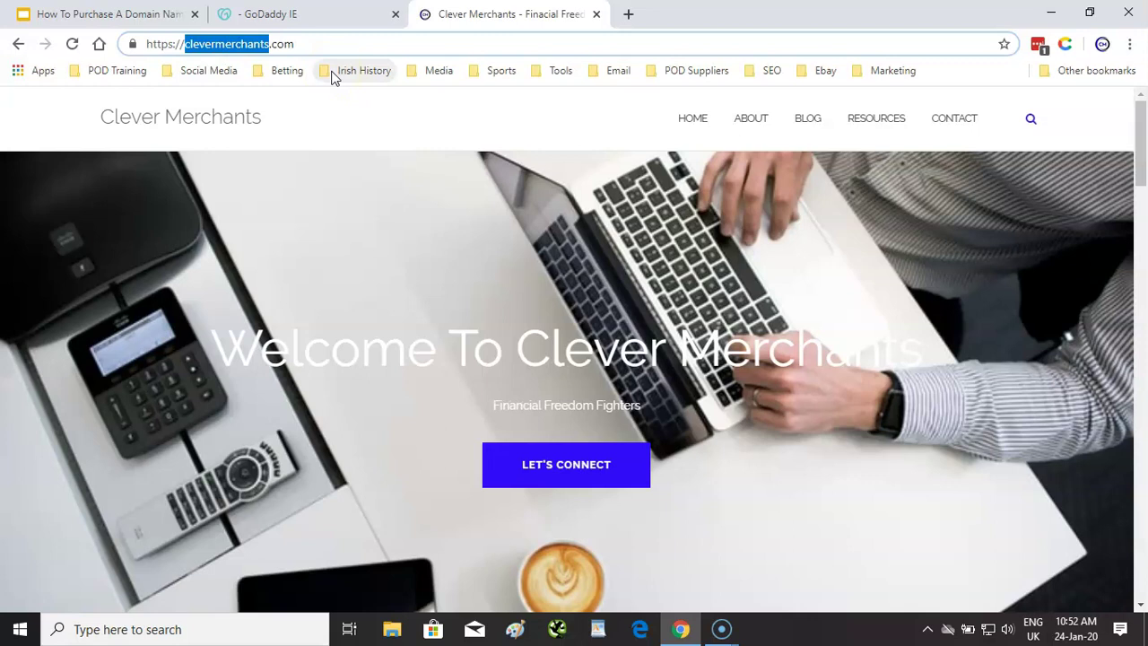
drag(338, 44, 274, 48)
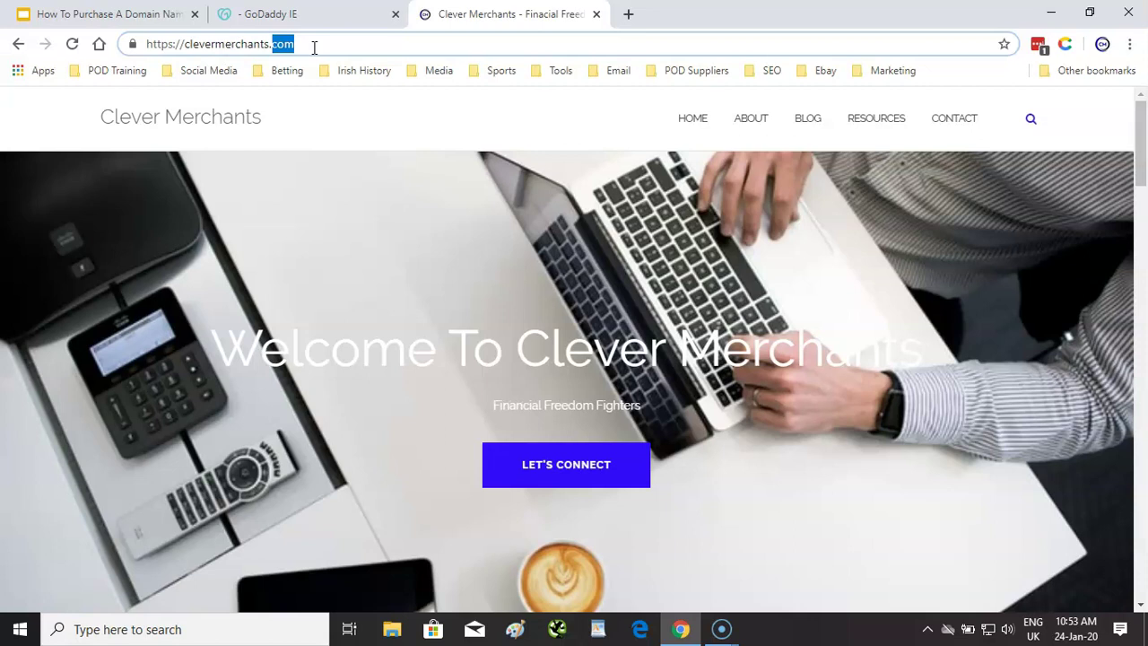
- Search Google for "kilmainham gaol" and open the Kilmainham Gaol Museum website from the results
click(100, 46)
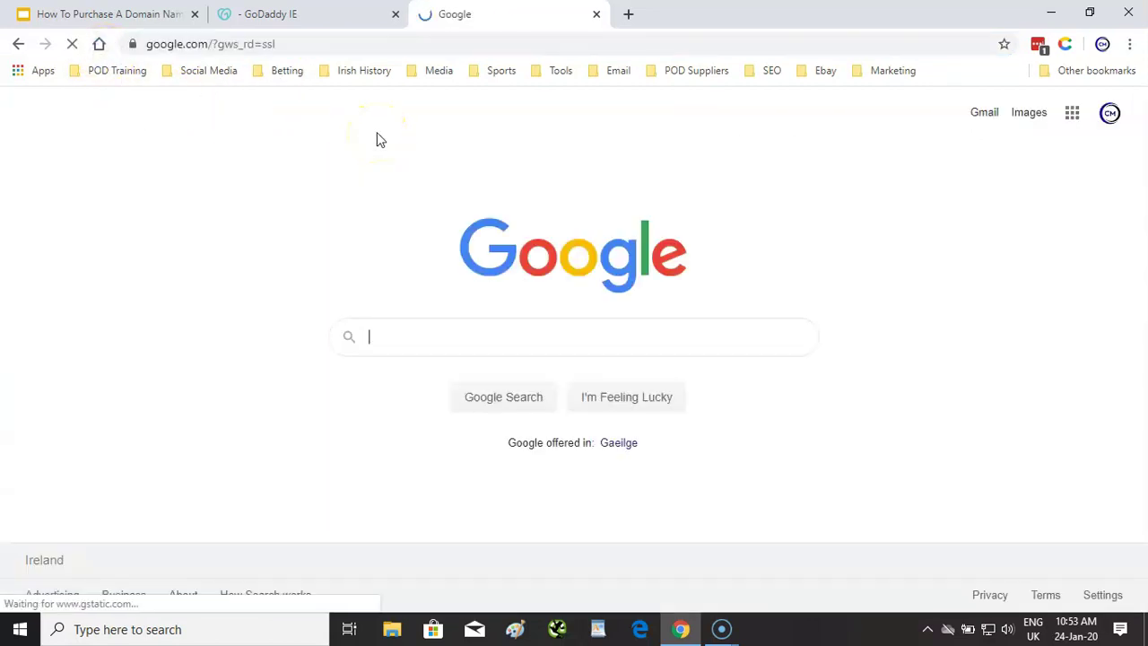
click(469, 336)
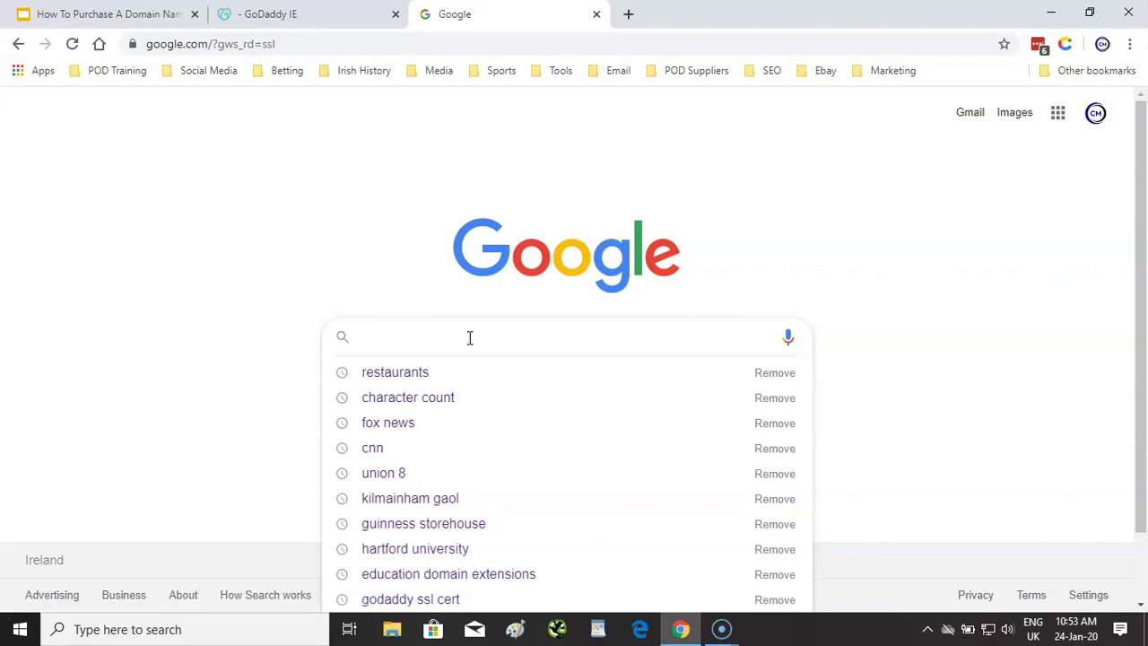
click(418, 499)
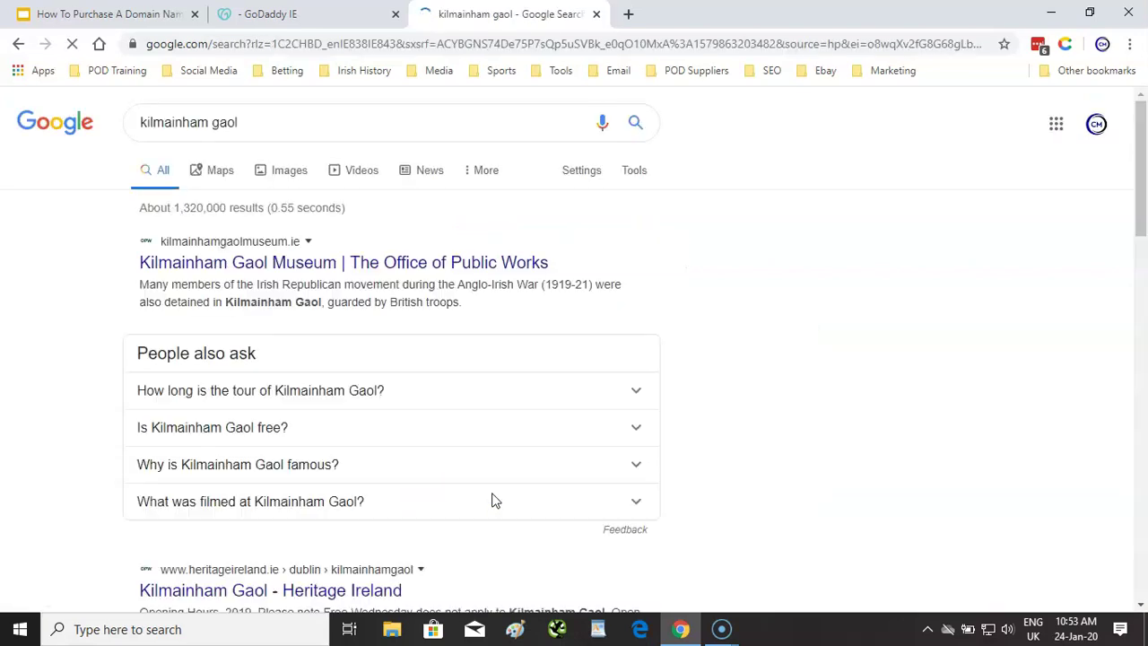
click(349, 269)
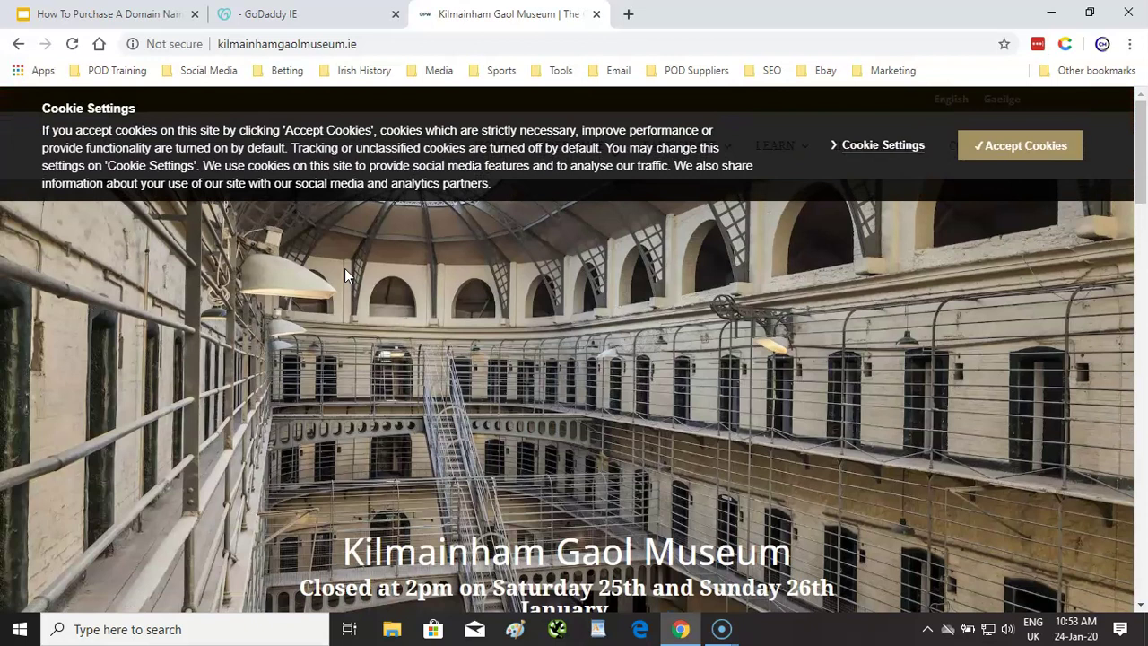
- Look through the Kilmainham Gaol Museum home page and accept the site's cookies
click(376, 44)
click(376, 44)
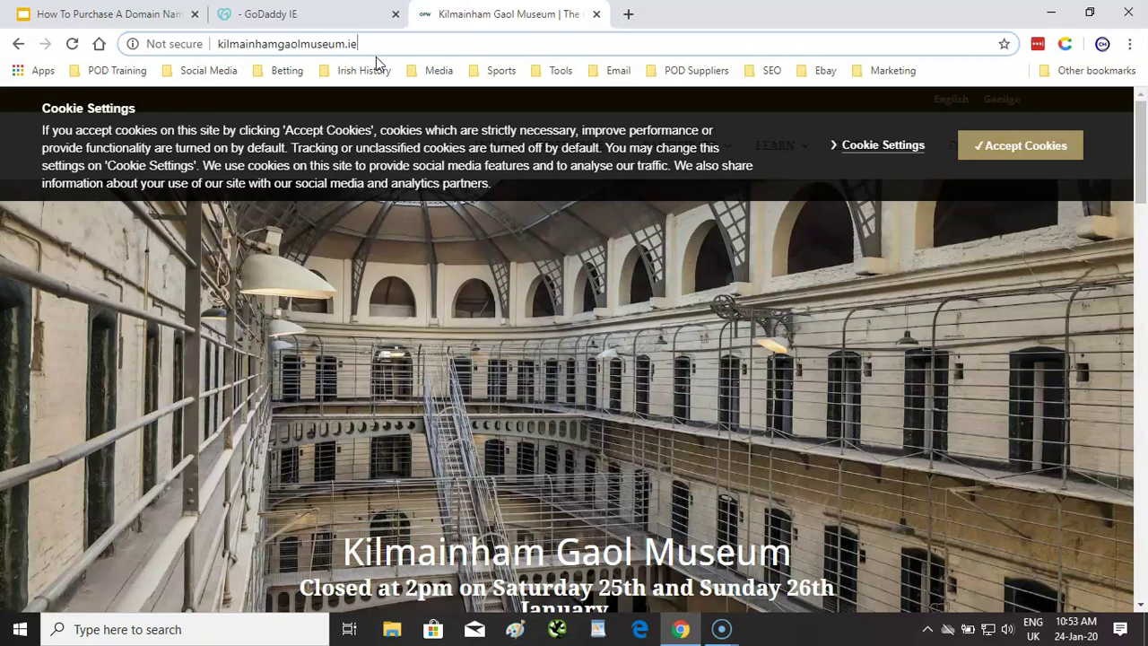
scroll(440, 257, down, 3)
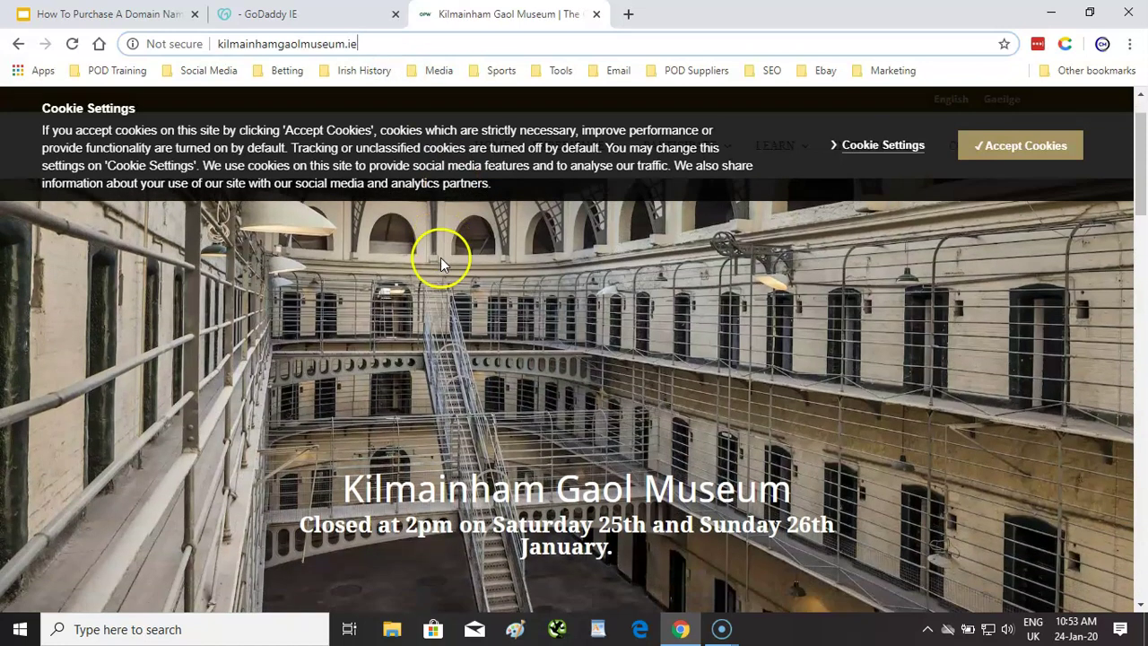
scroll(499, 290, down, 10)
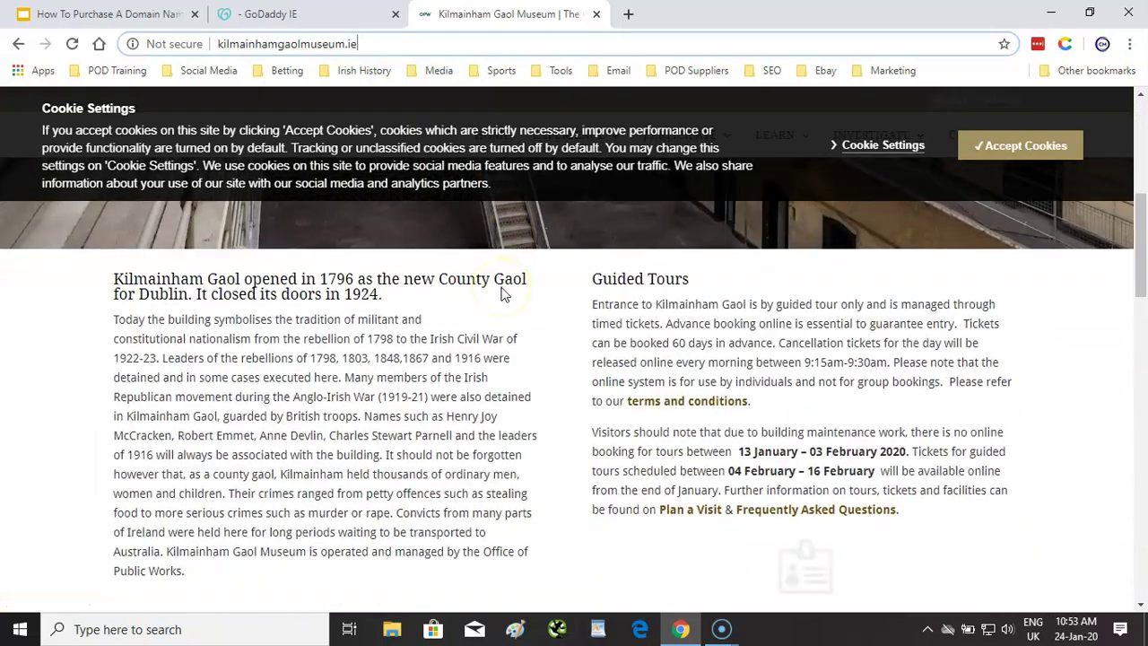
scroll(592, 280, up, 10)
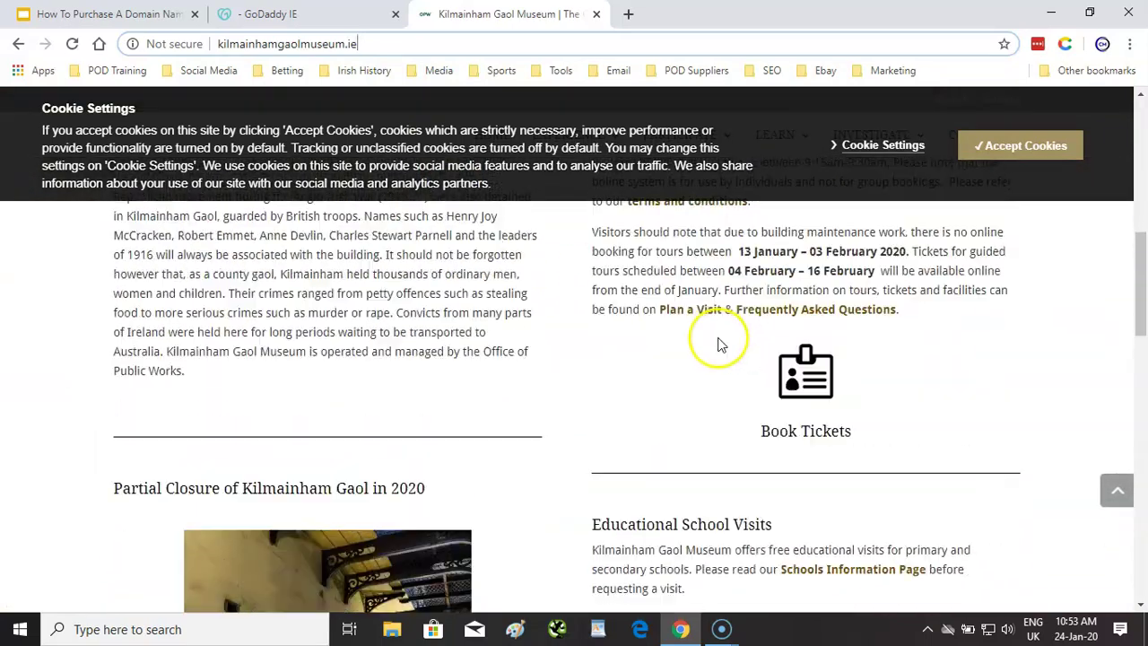
scroll(713, 346, up, 1)
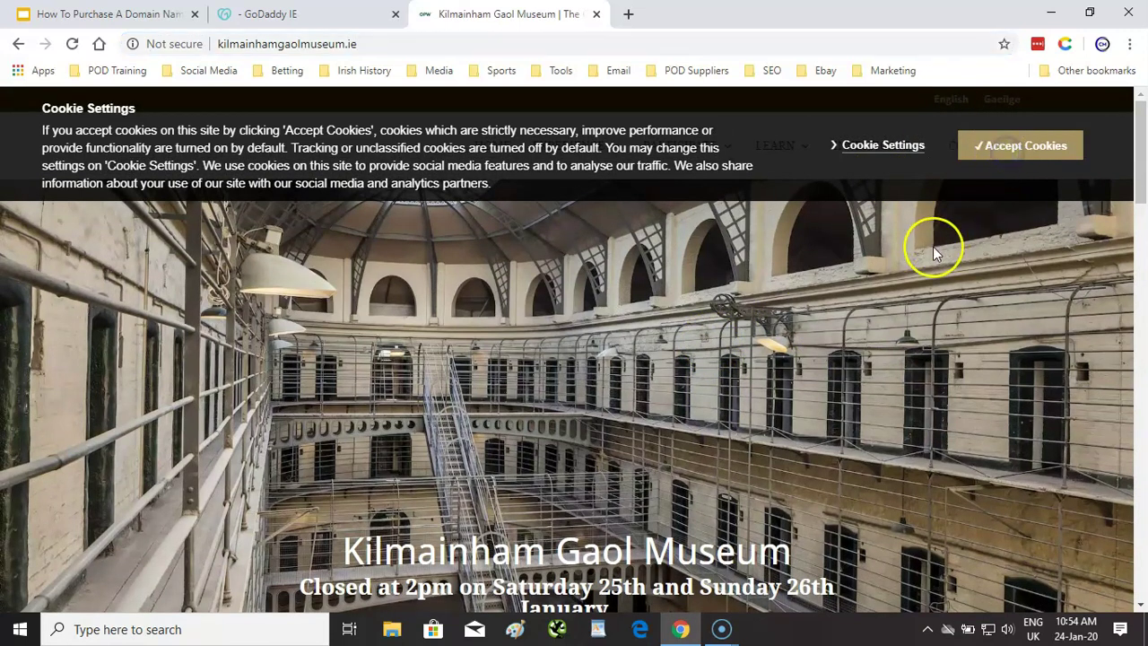
click(1008, 154)
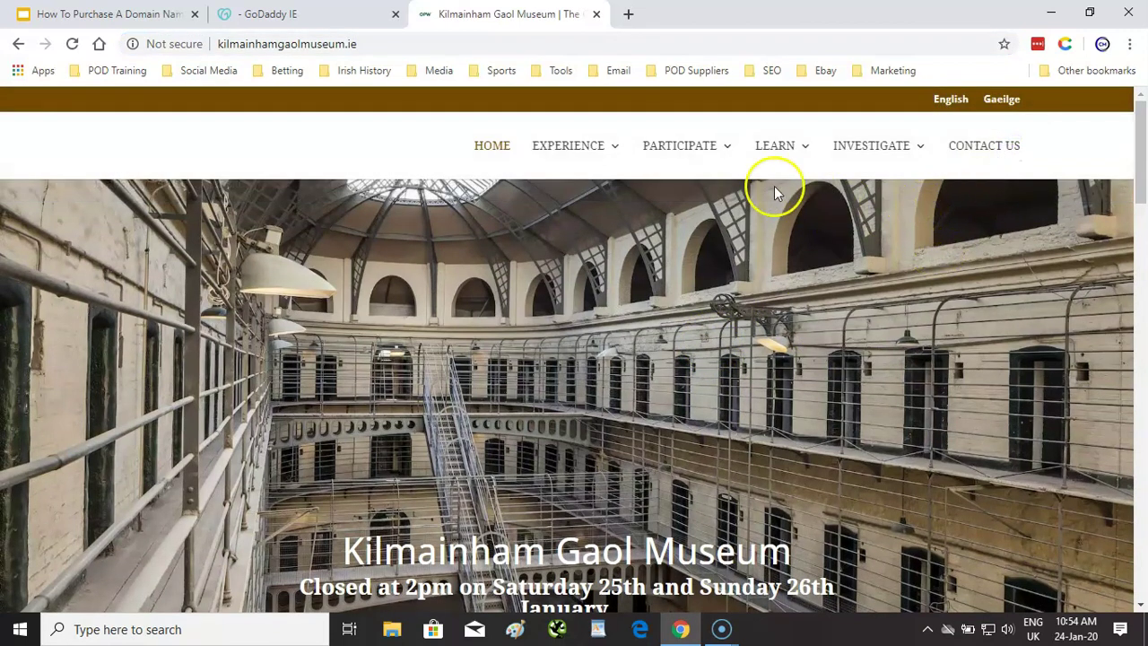
- Highlight the kilmainhamgaolmuseum name in the museum site's address and examine the address's extension and security indicator
click(435, 42)
click(359, 43)
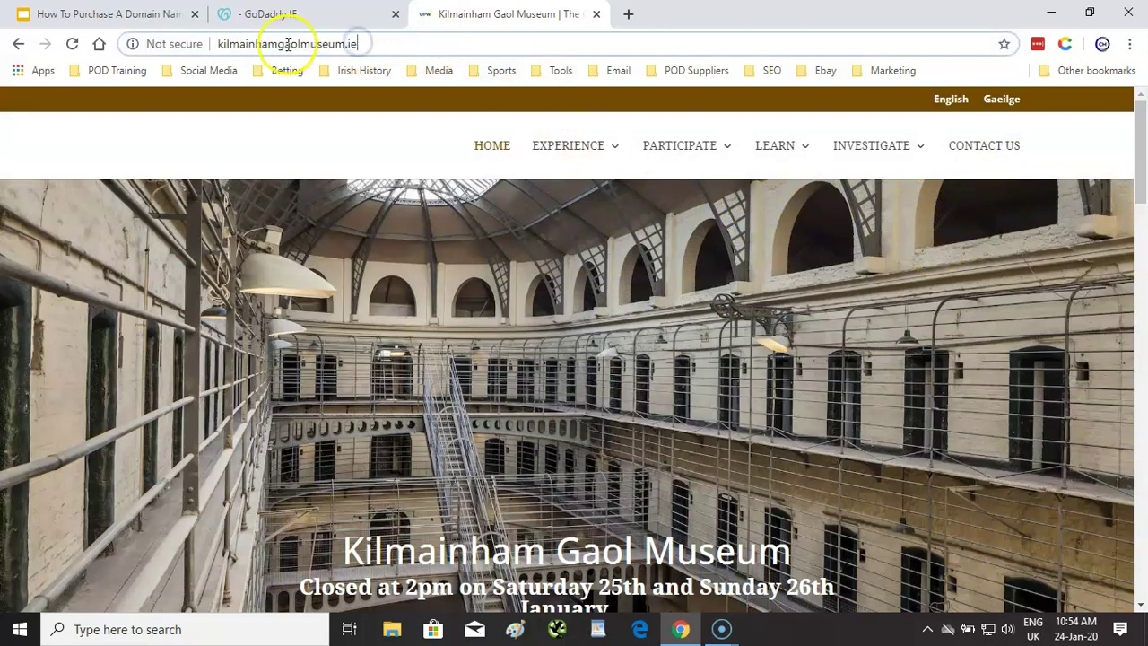
drag(218, 43, 344, 43)
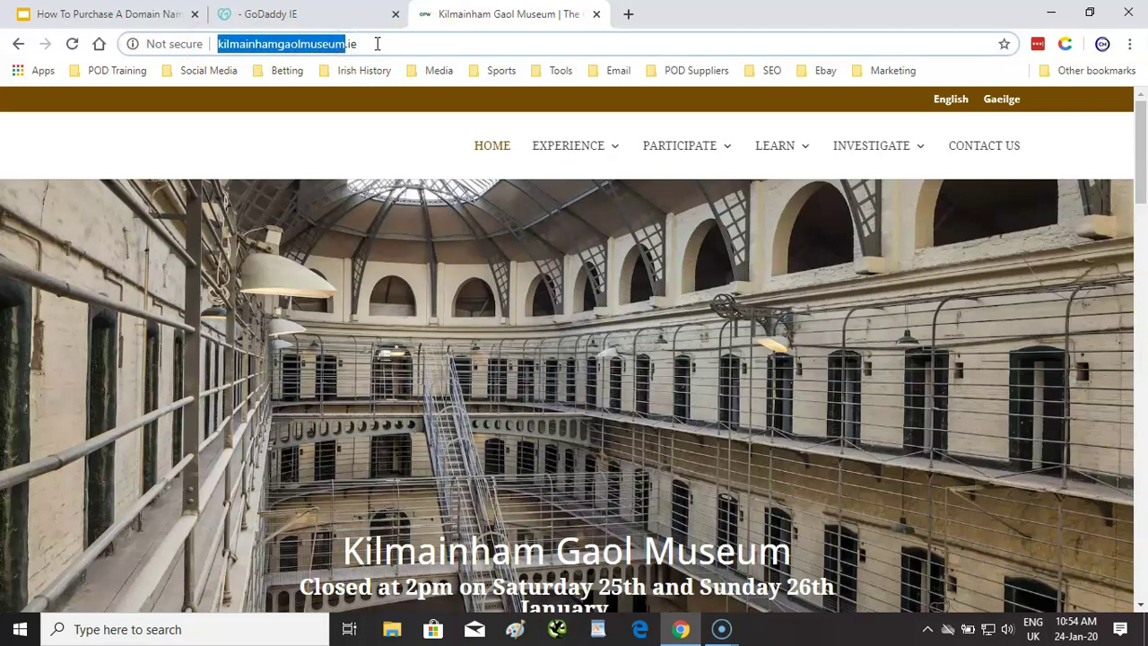
click(377, 43)
click(299, 45)
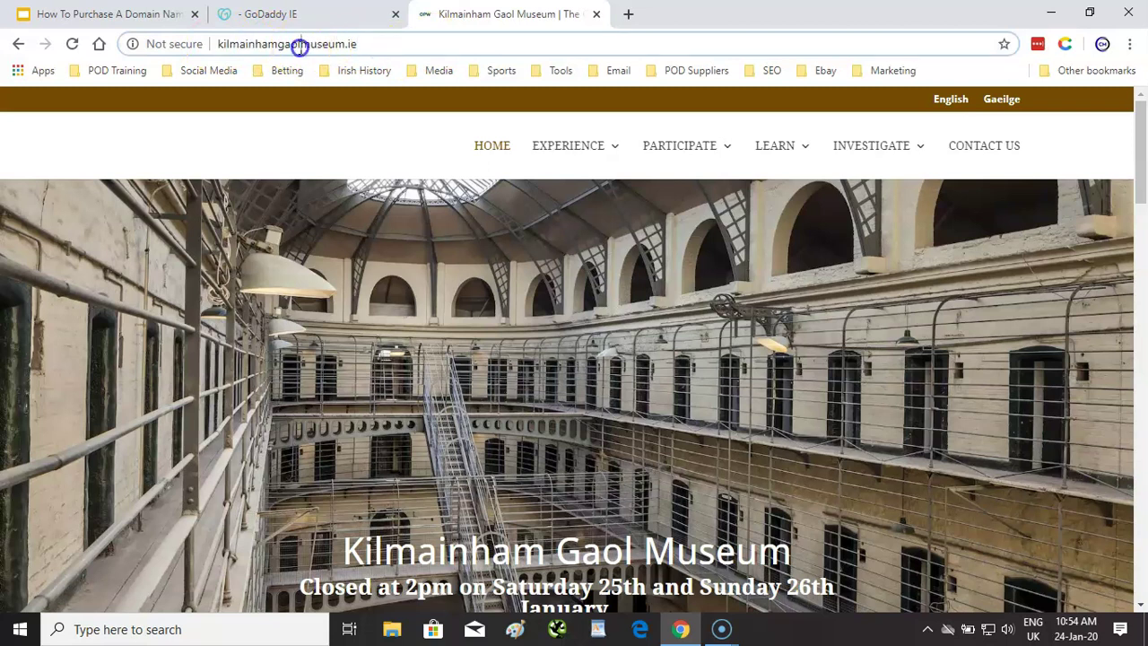
drag(295, 45, 208, 44)
click(367, 40)
click(369, 41)
click(179, 50)
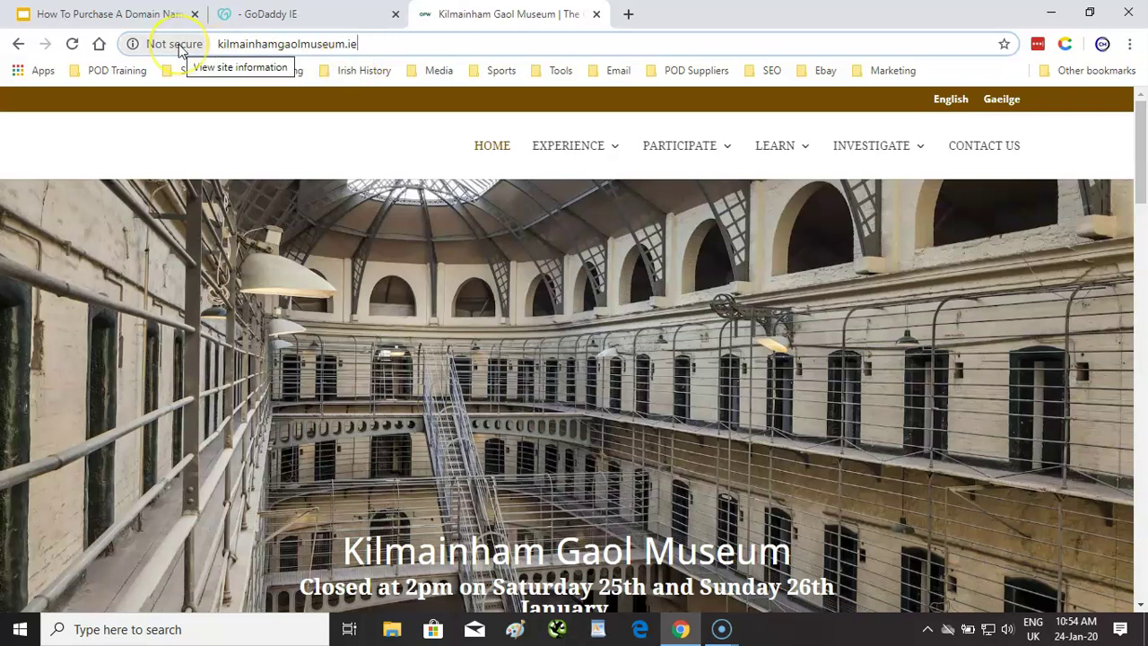
click(130, 48)
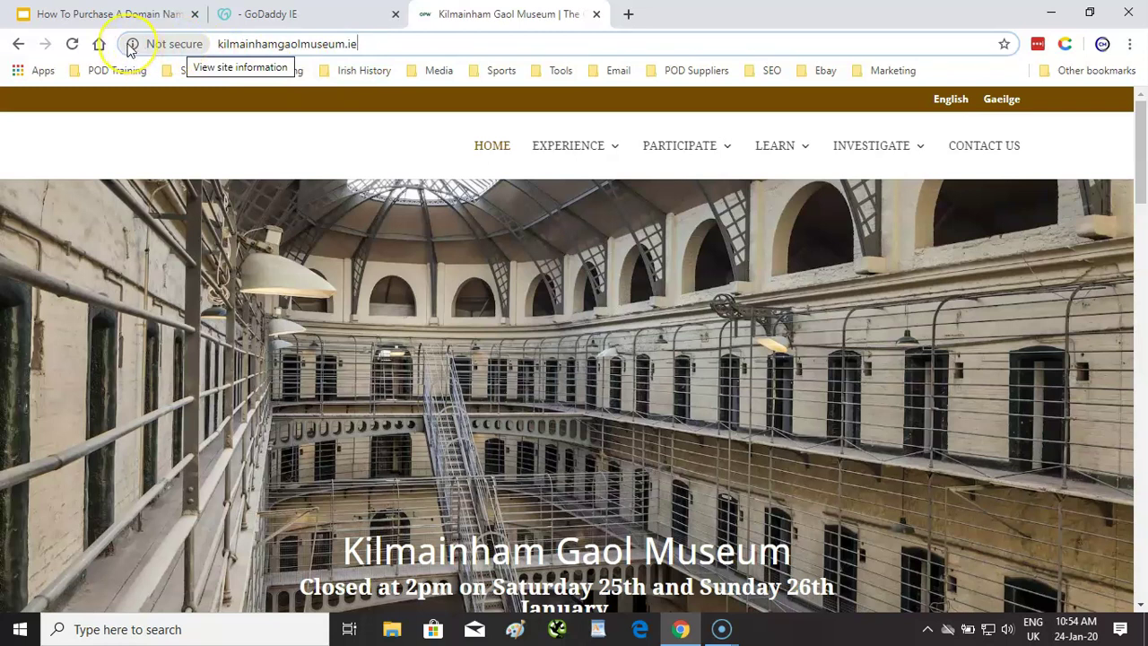
click(389, 42)
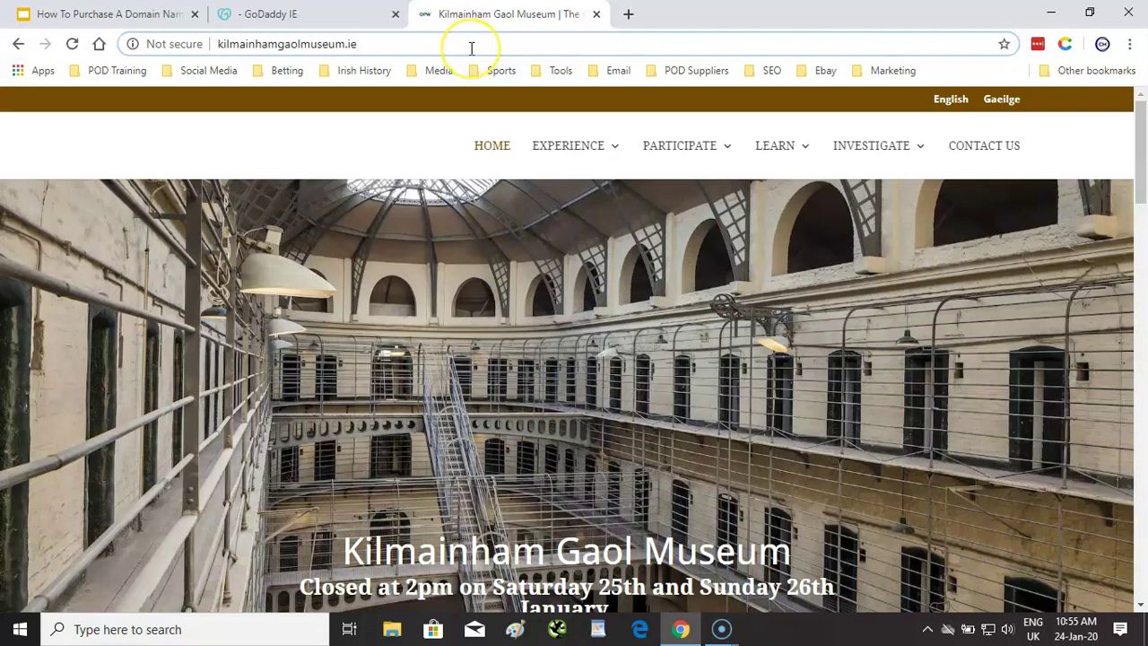
- Search Google for "guinness storehouse" and open the advertised Guinness Storehouse website
click(99, 43)
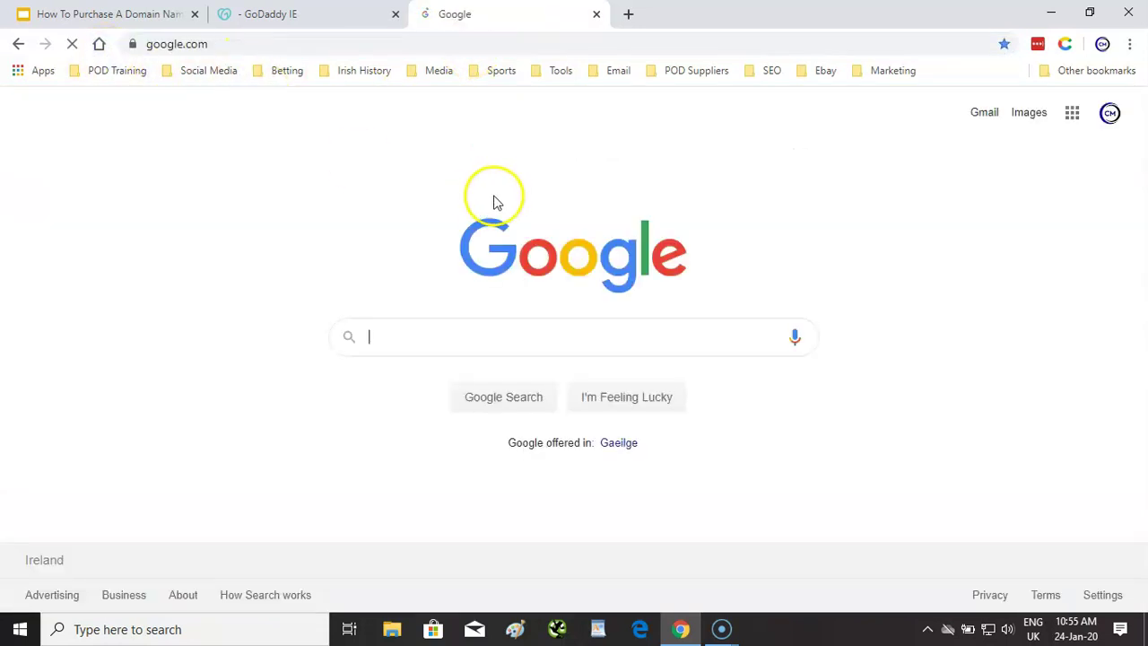
click(443, 339)
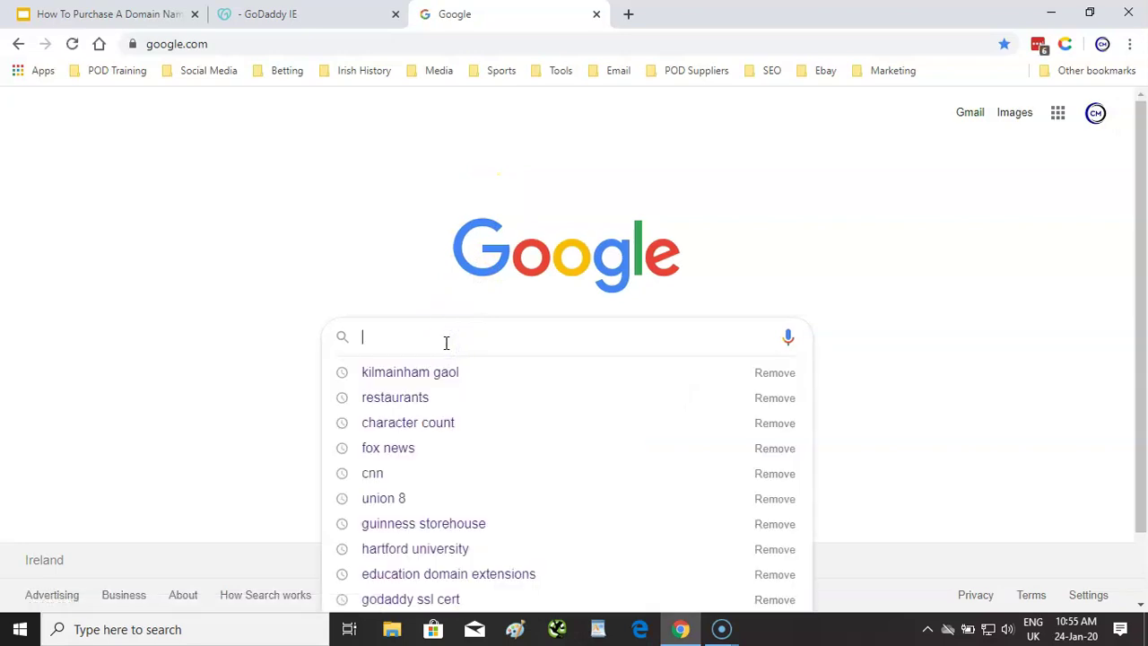
text(gu)
click(456, 362)
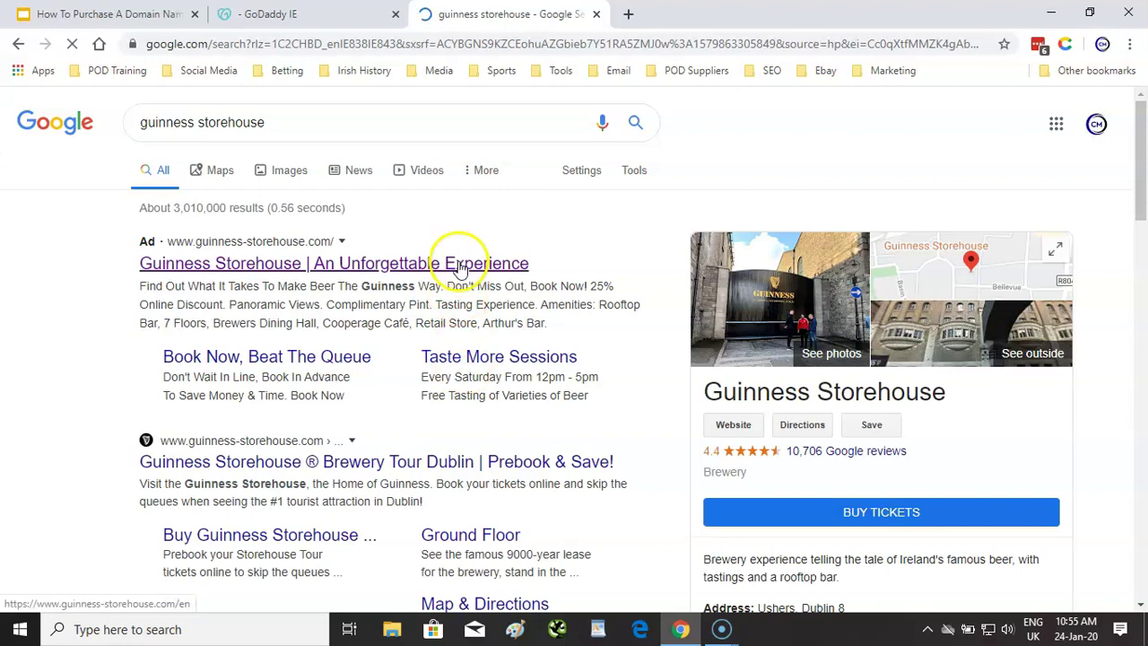
click(457, 262)
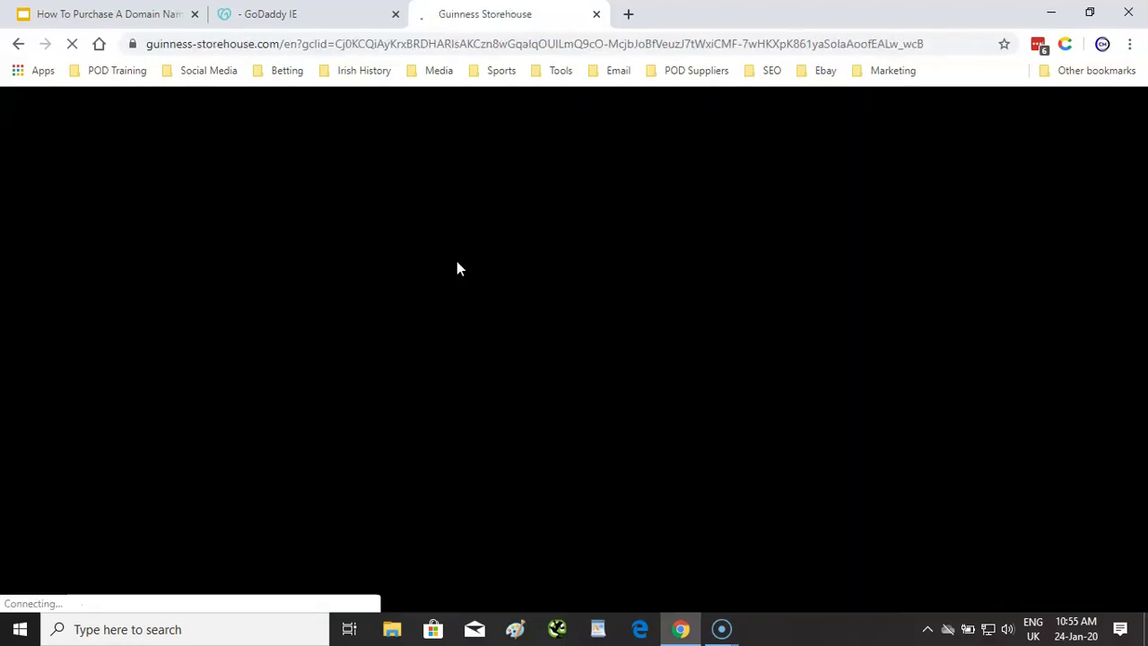
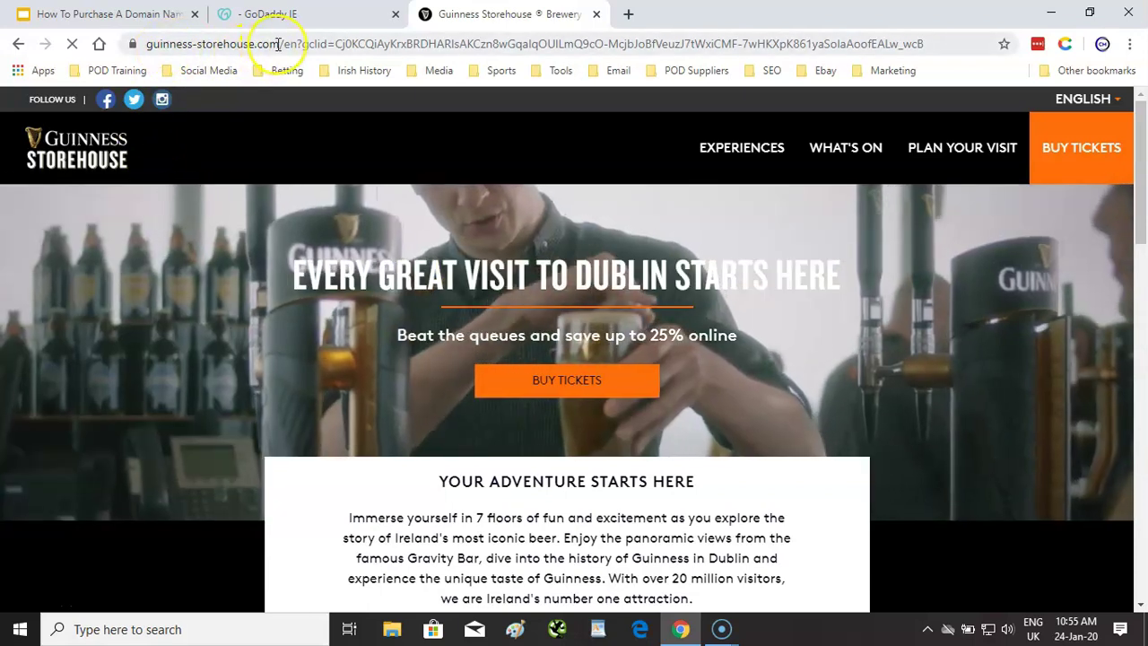
double_click(270, 44)
drag(249, 44, 204, 57)
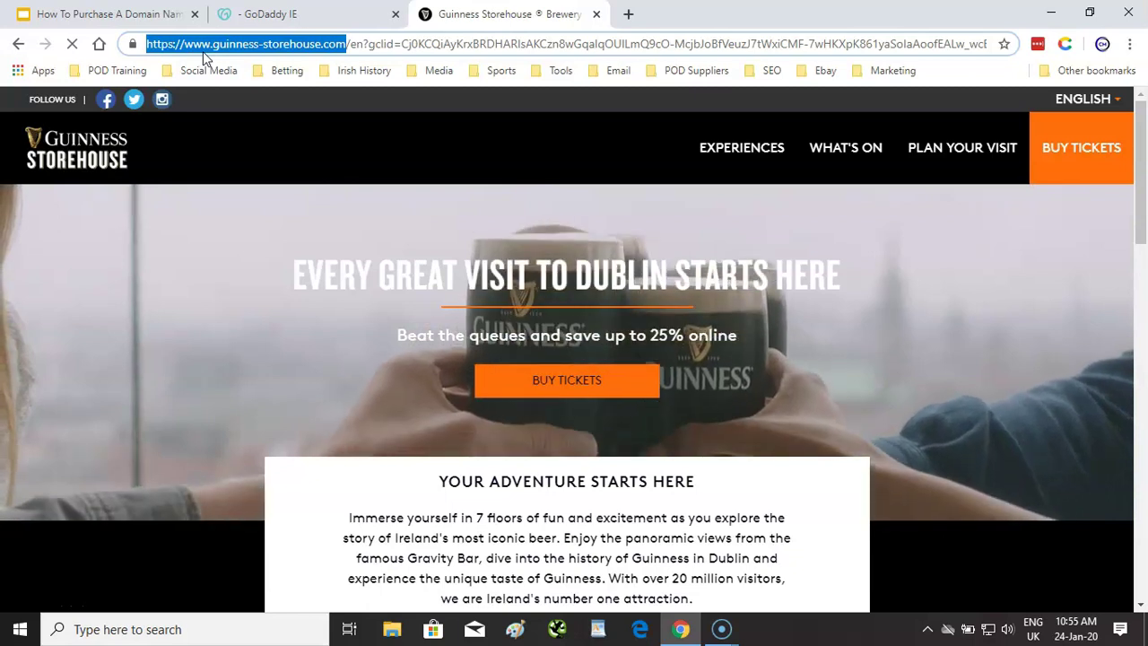
click(198, 60)
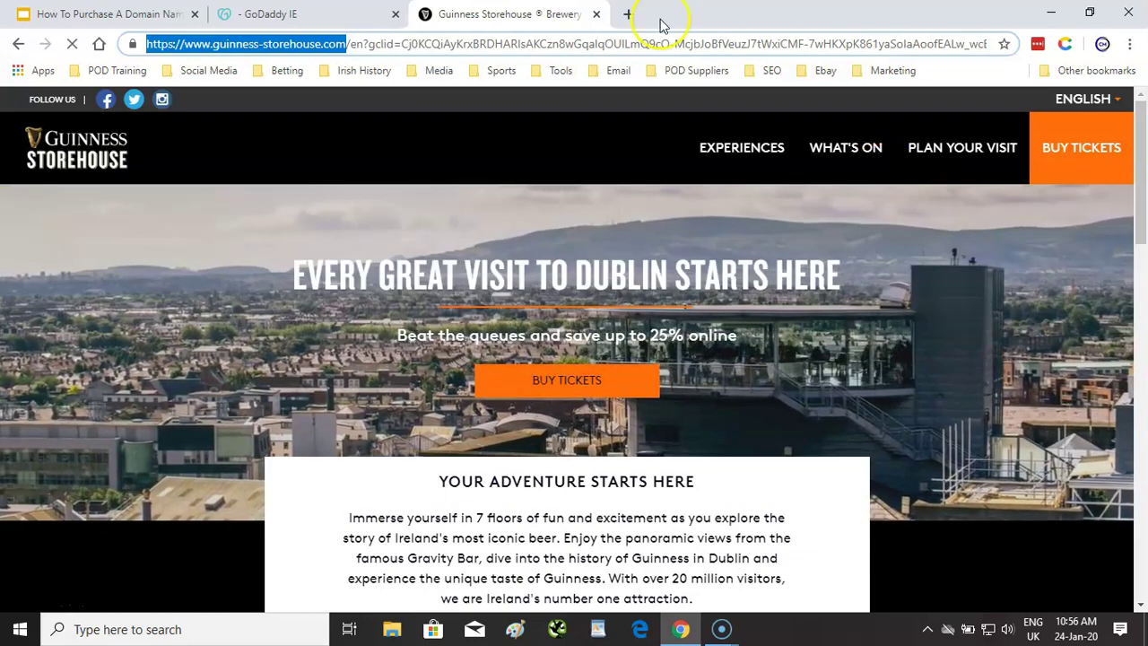
click(268, 45)
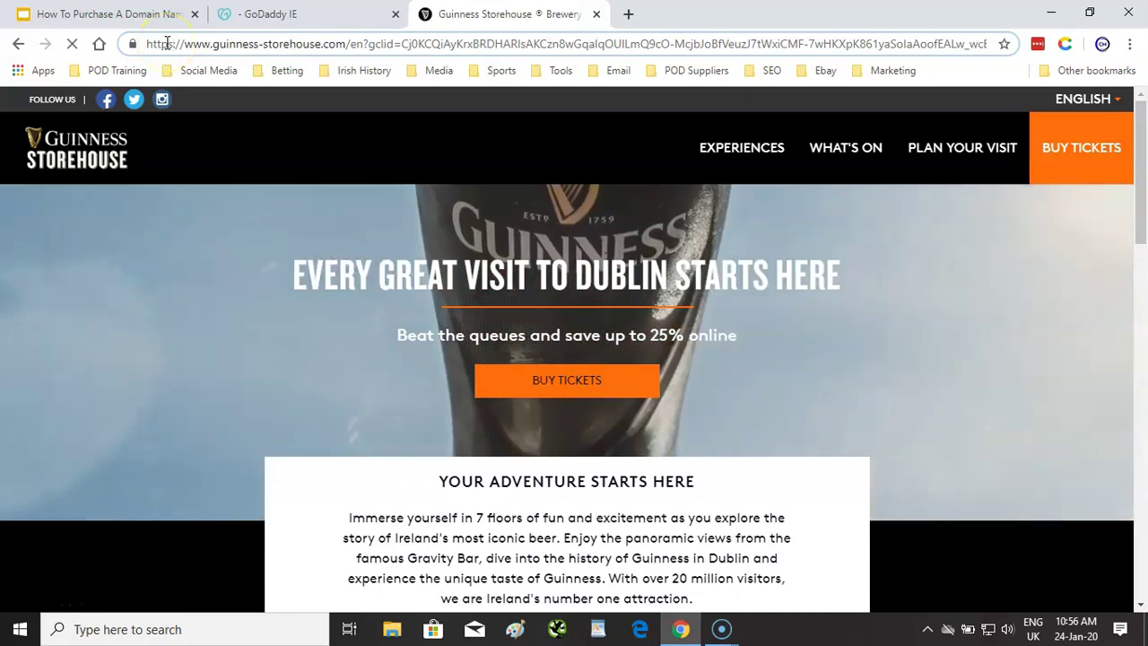
- Search Google for "restaurants in dublin" and open The Urban Fox Brasserie & Bar result
click(101, 43)
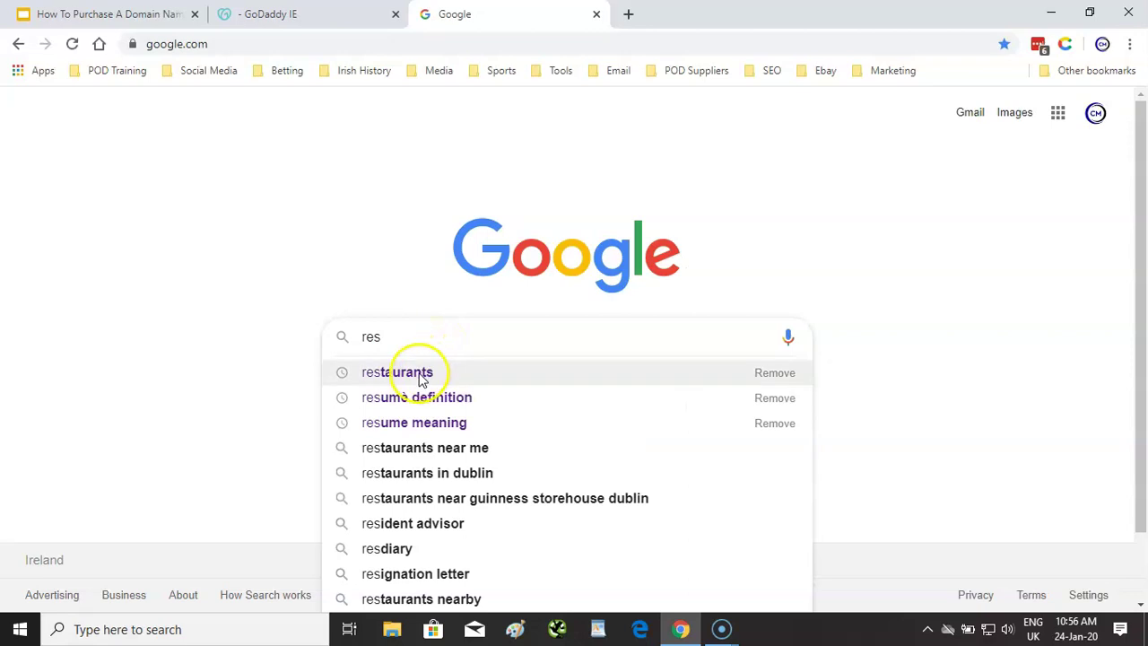
click(433, 471)
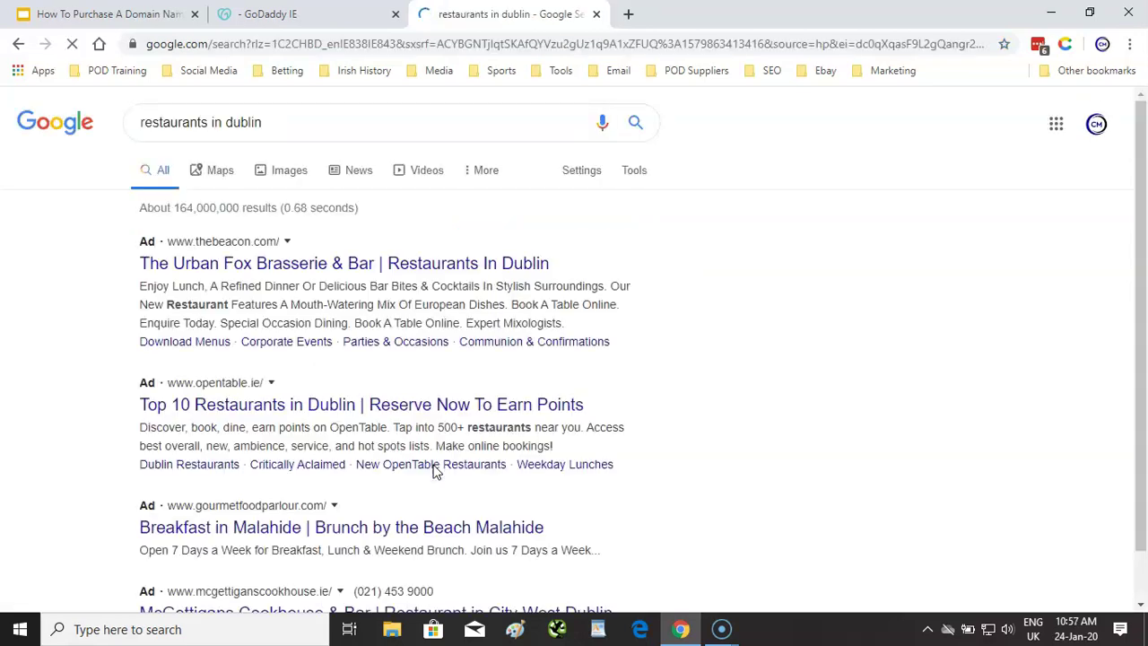
click(327, 274)
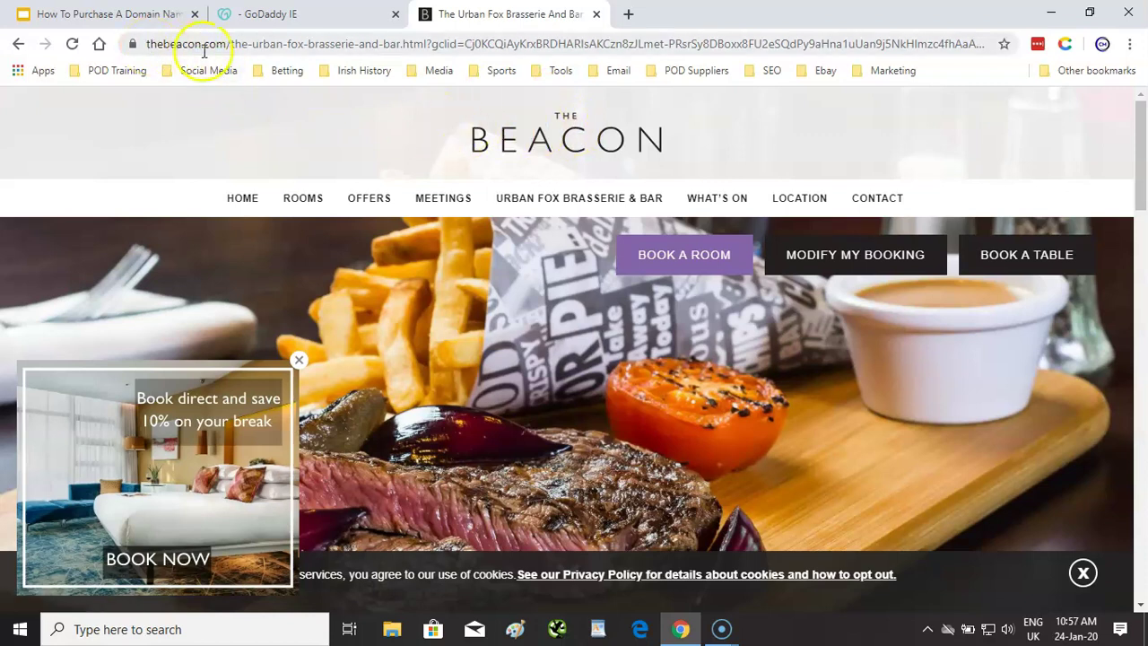
- Highlight the thebeacon name and the com extension in the restaurant's address, and look down its page
drag(146, 43, 198, 47)
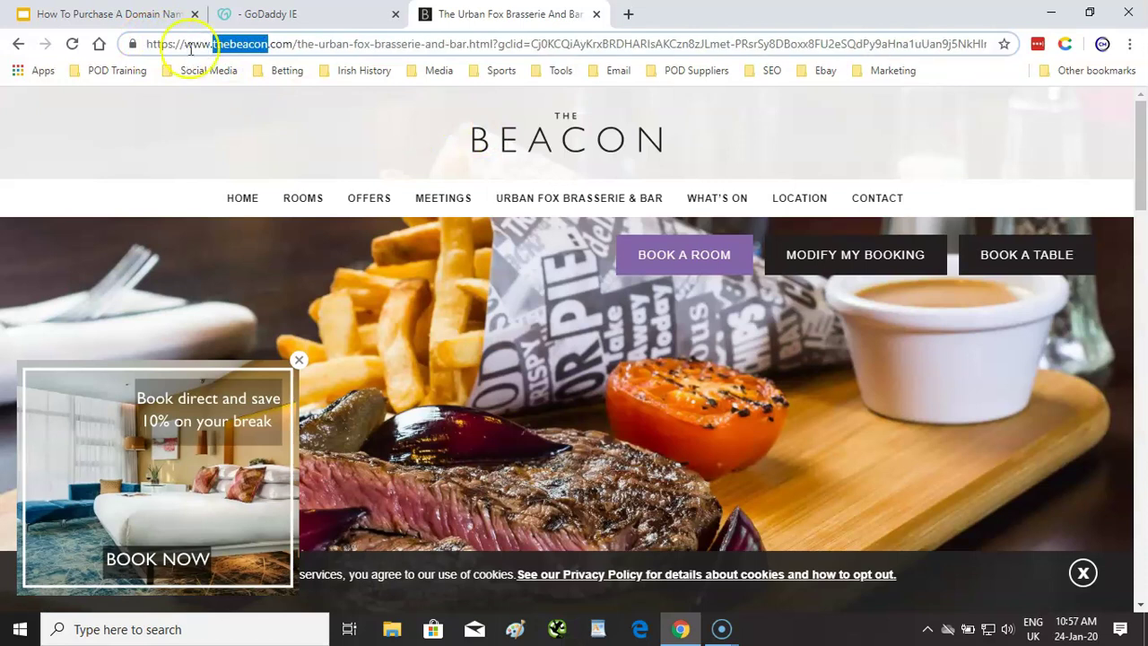
click(281, 47)
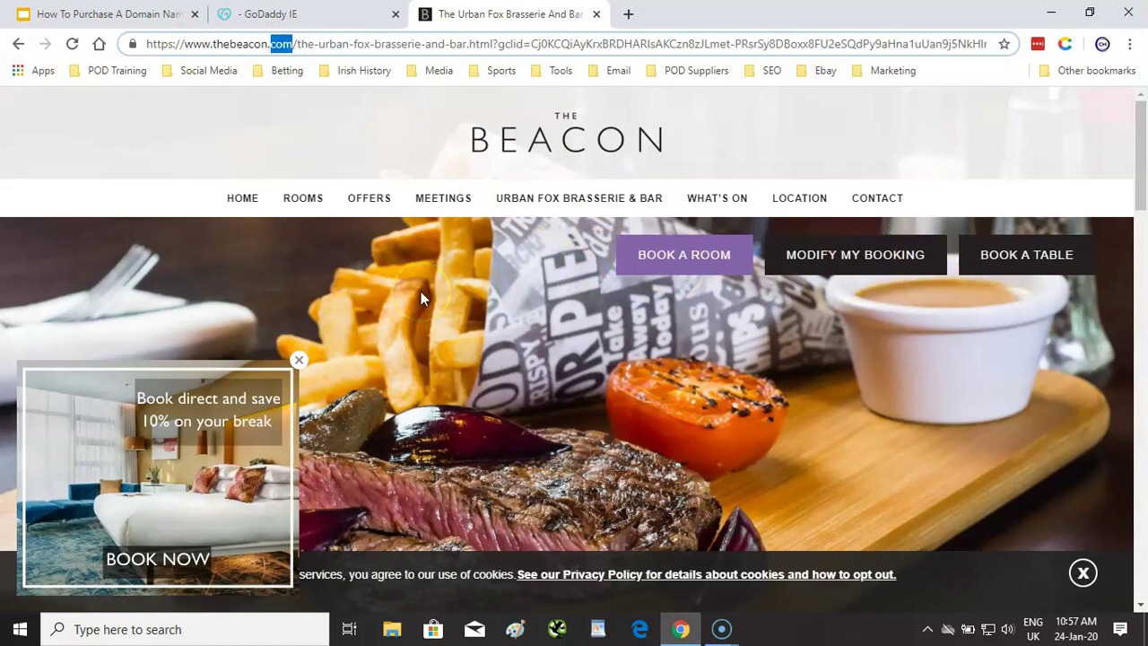
scroll(451, 294, down, 8)
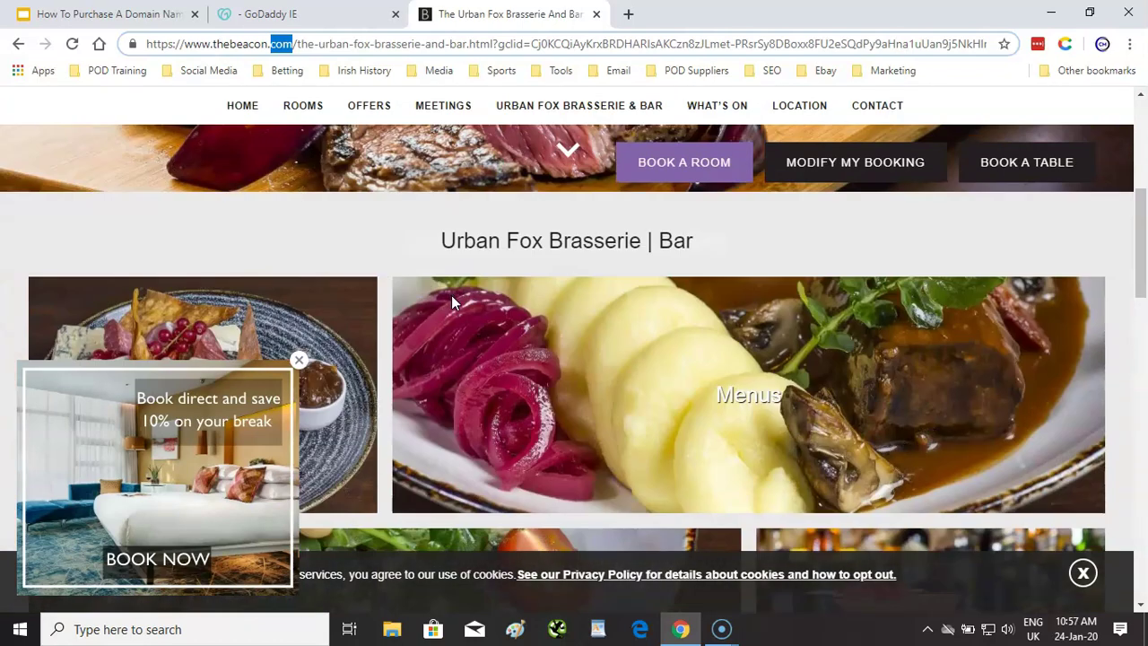
- Return from the restaurant website to the GoDaddy domain name search page
scroll(451, 295, up, 8)
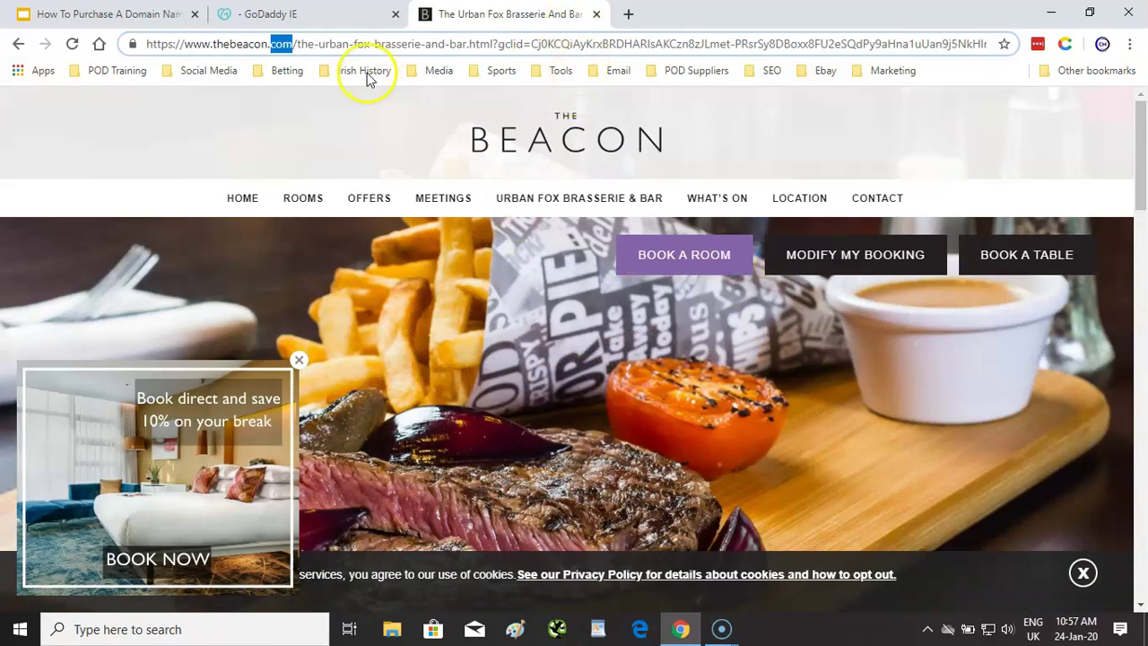
click(291, 39)
click(289, 14)
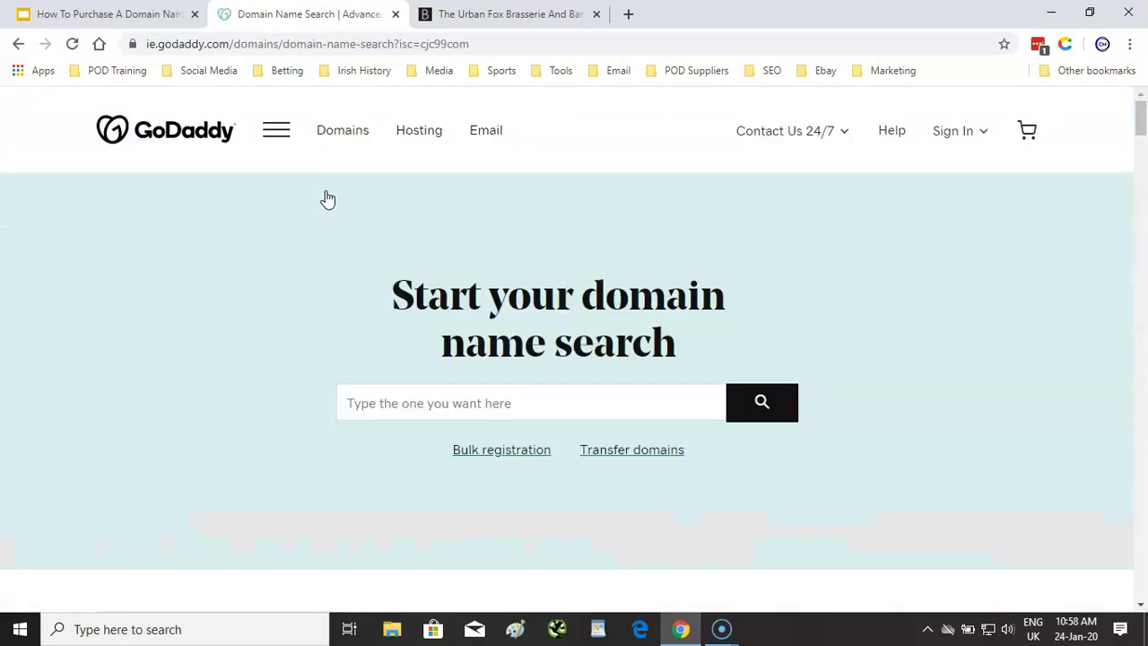
- Enter "pauls restaurant" as the domain search term, replacing the misspelled second word with the suggested spelling
click(542, 400)
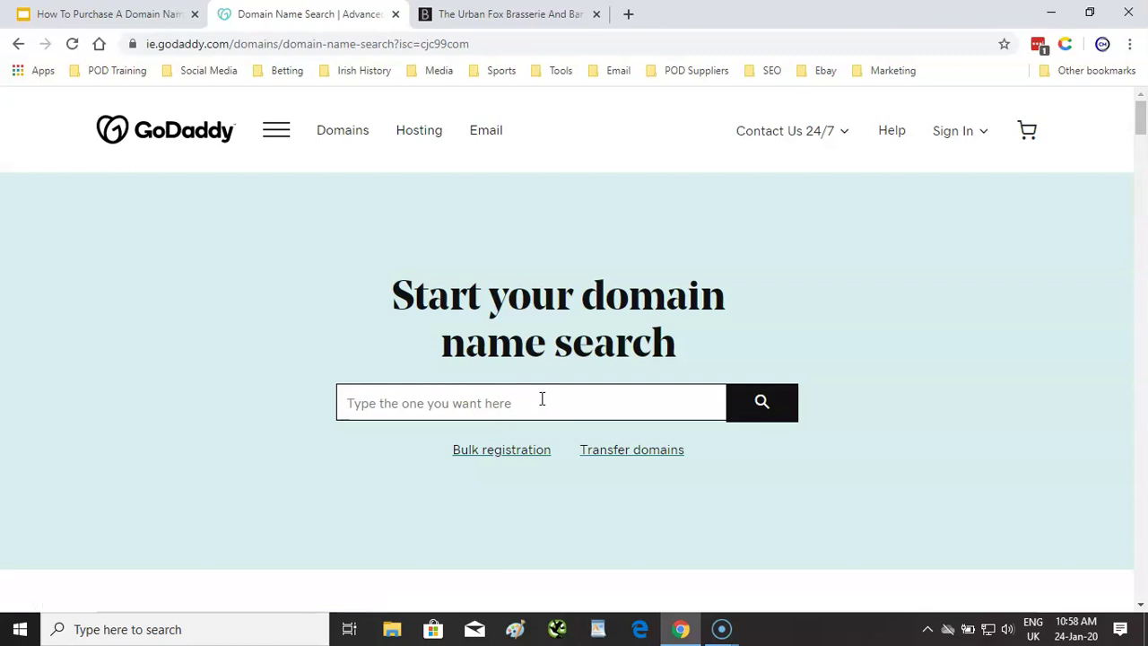
text(paul)
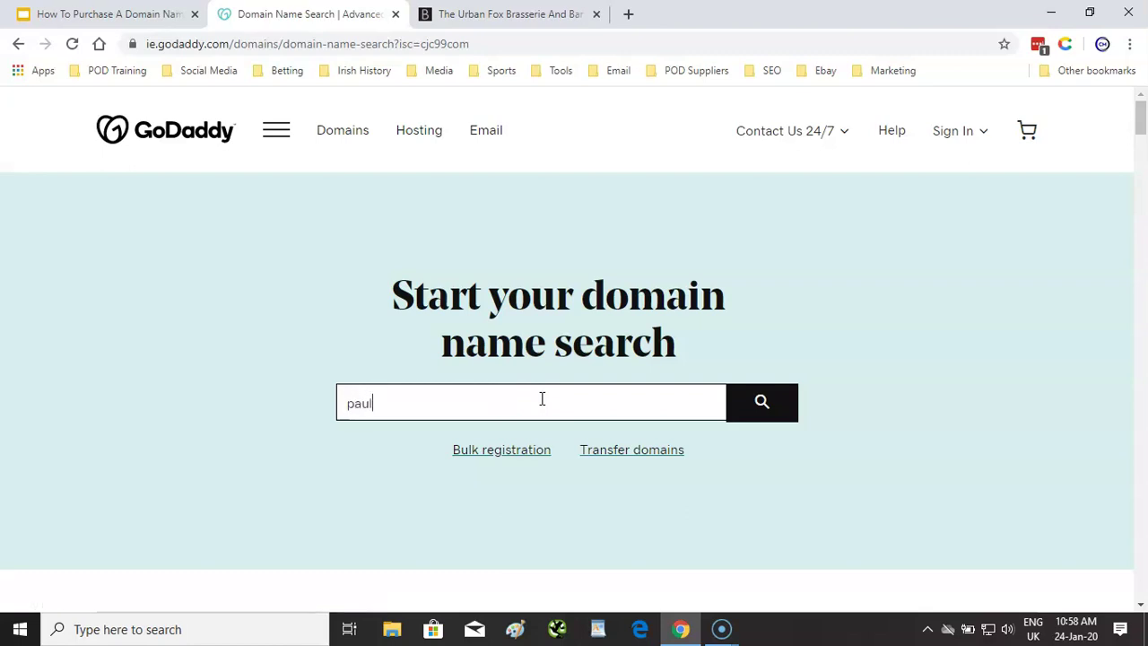
text(sre)
key(ctrl+a)
click(440, 413)
click(377, 403)
click(404, 407)
text(sta)
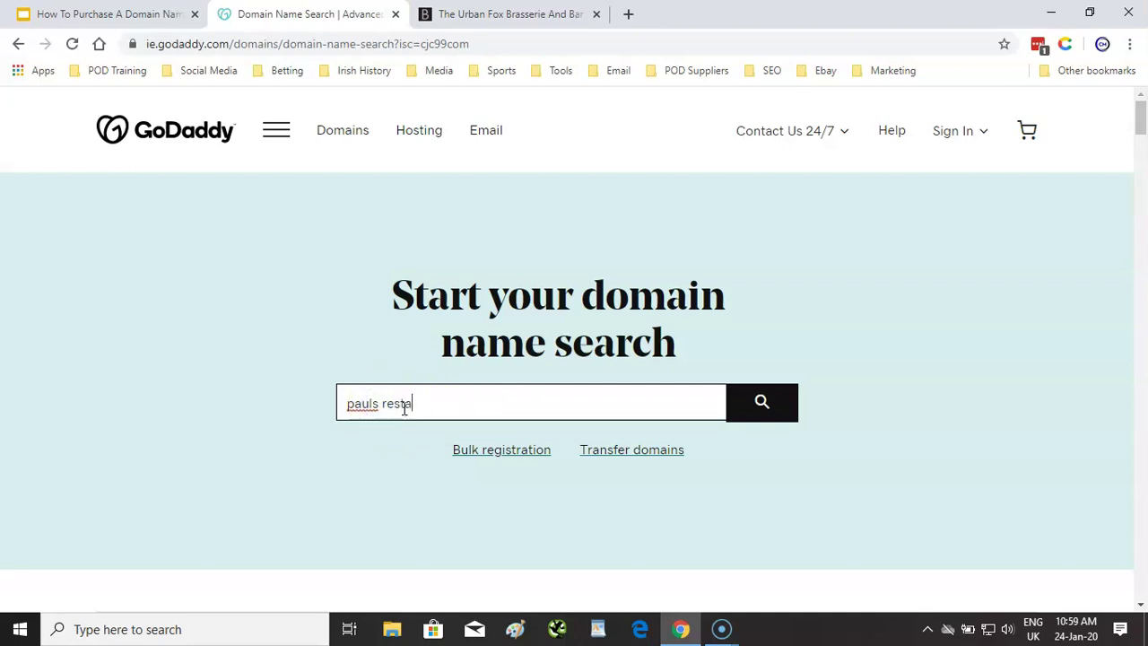
text(raunt)
right_click(404, 408)
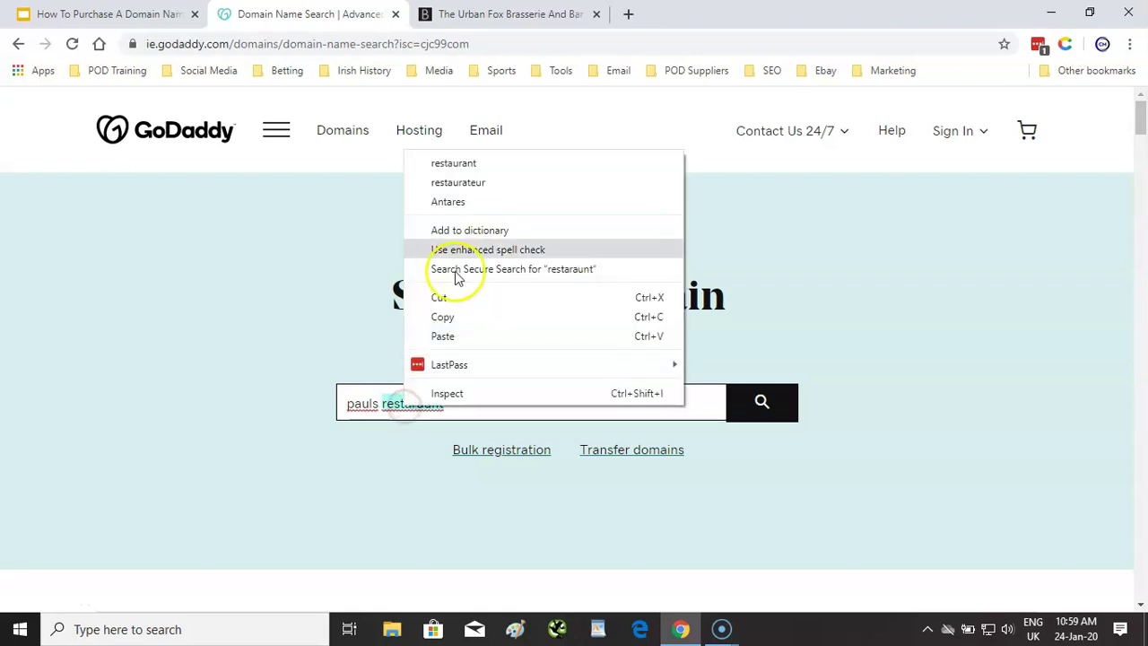
click(468, 166)
- Remove the space so the term reads "paulsrestaurant" and run the domain search
click(390, 414)
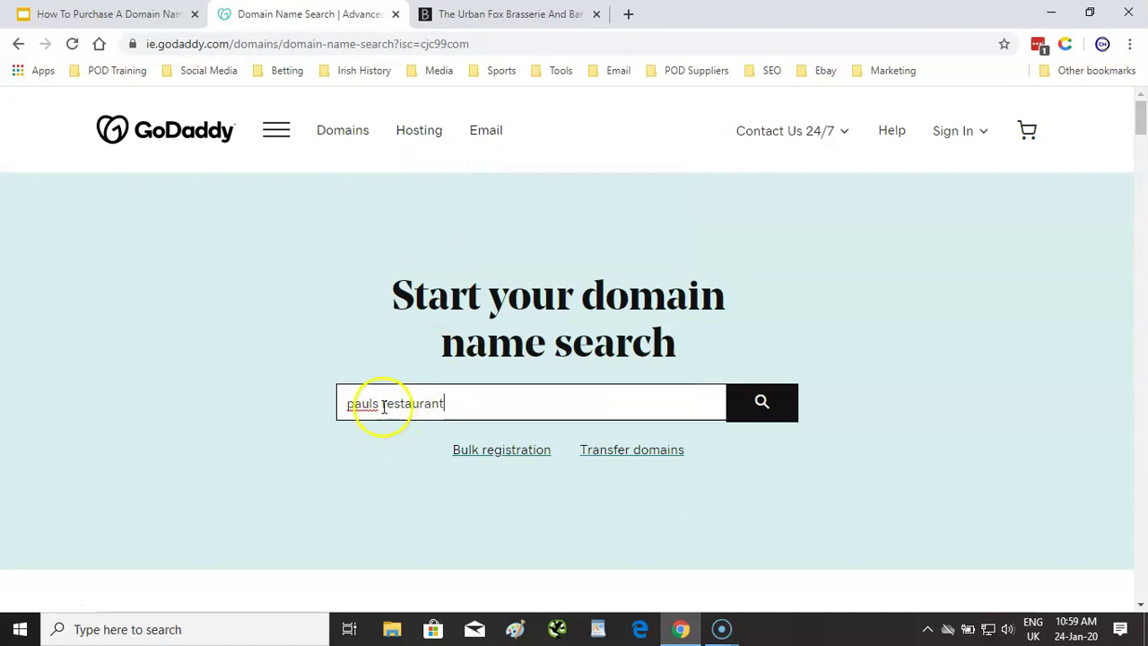
key(BackSpace)
click(456, 405)
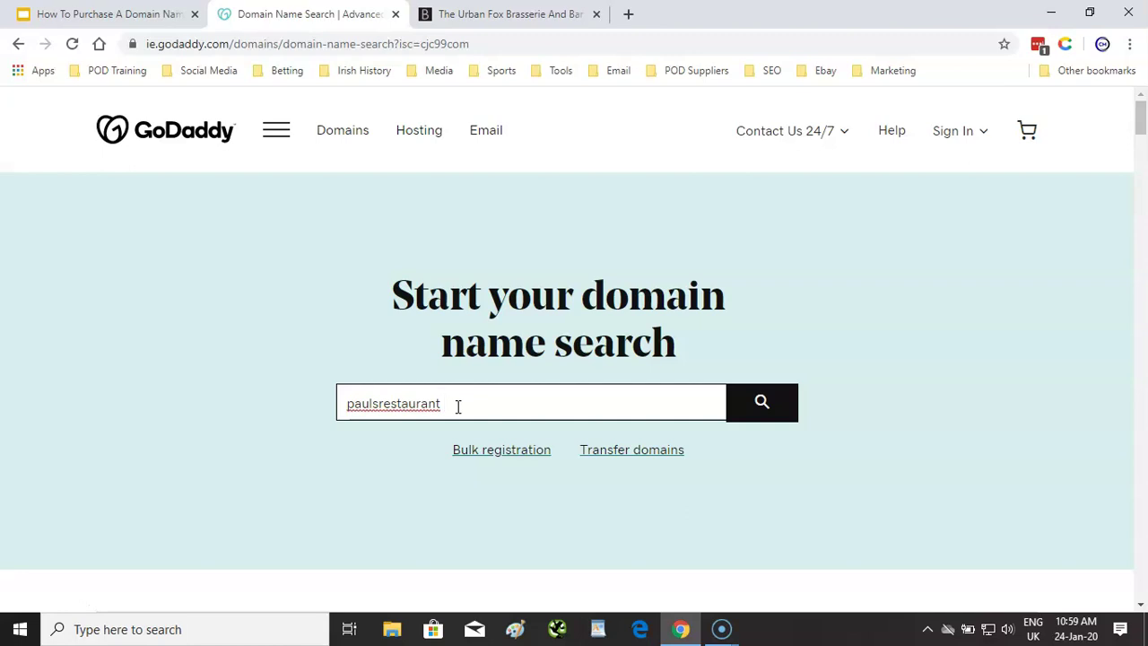
click(432, 404)
click(793, 403)
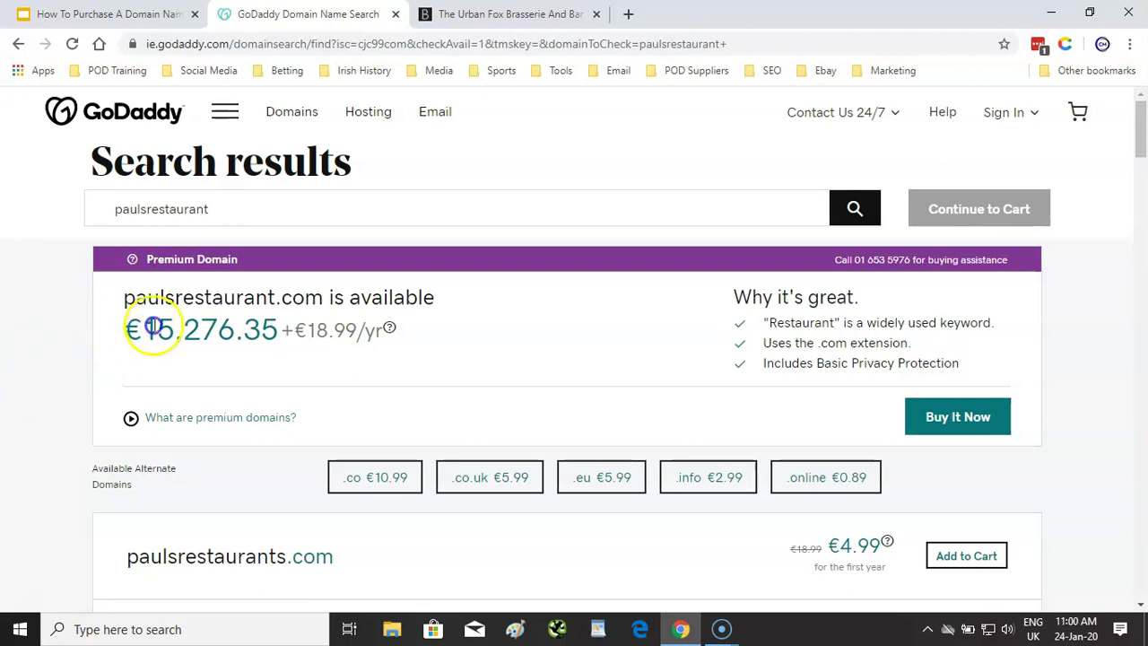
- Examine the premium price of paulsrestaurant.com and look through the alternative domain names, extensions and prices in the results
drag(154, 325, 192, 326)
click(194, 338)
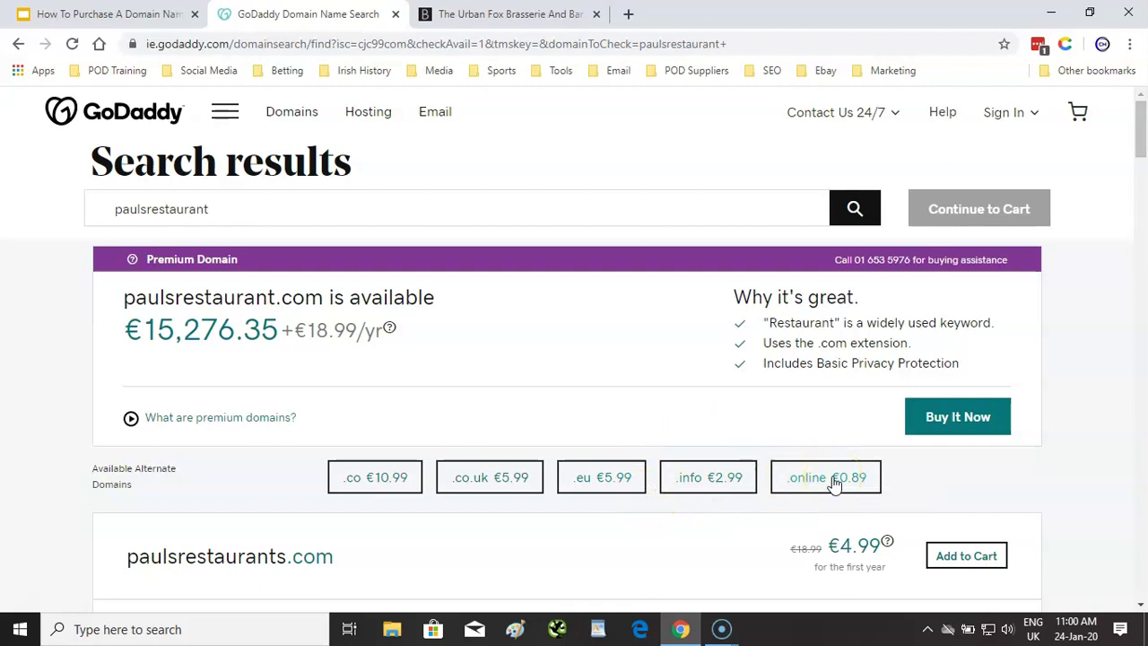
scroll(627, 392, down, 2)
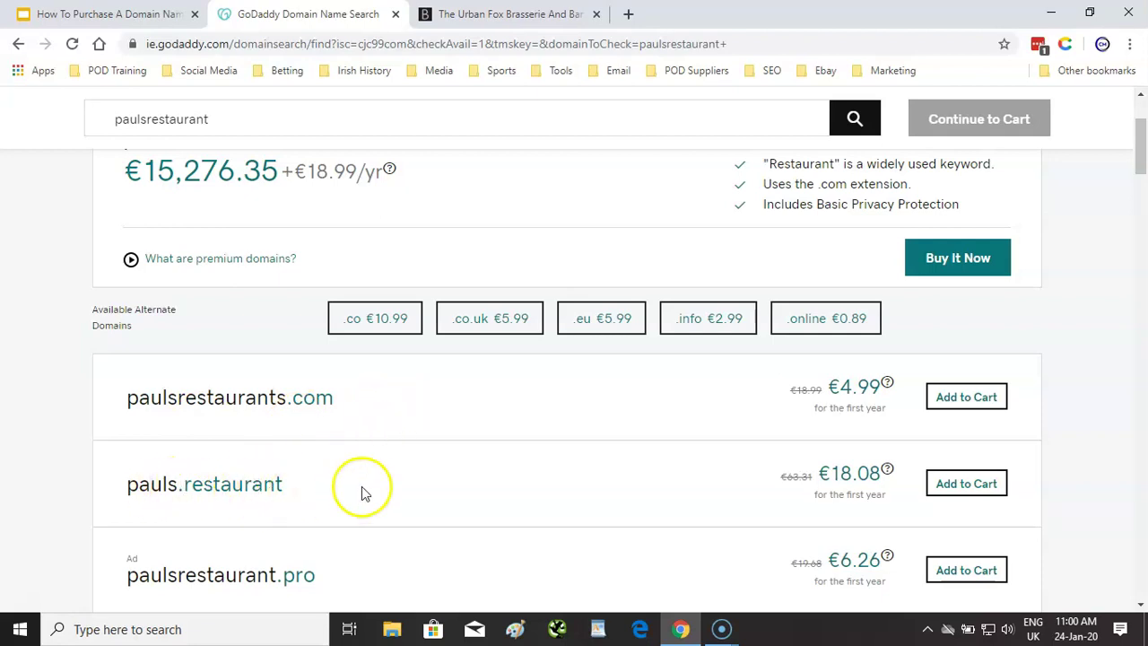
scroll(428, 453, down, 2)
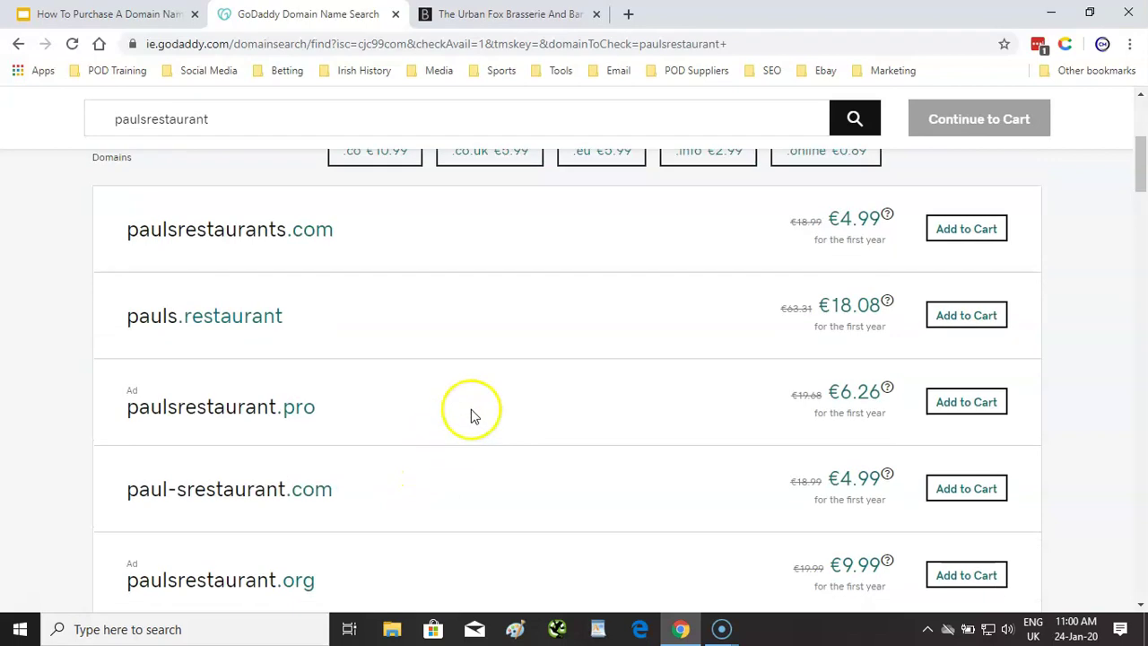
scroll(477, 398, down, 1)
scroll(477, 397, down, 1)
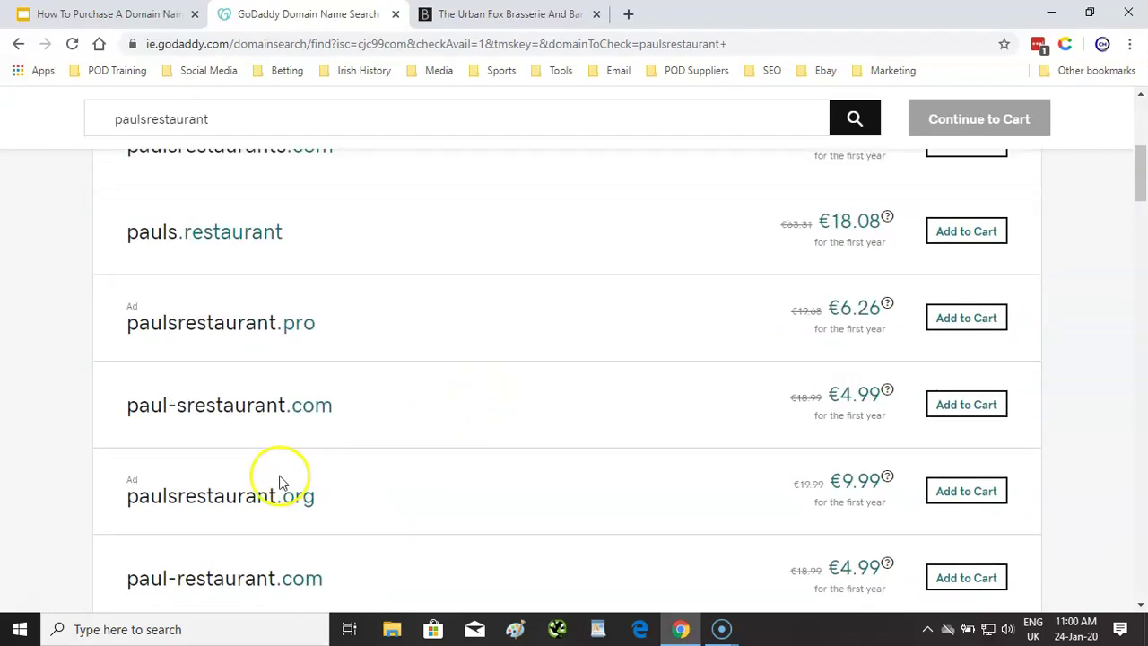
scroll(476, 469, down, 2)
scroll(479, 465, down, 1)
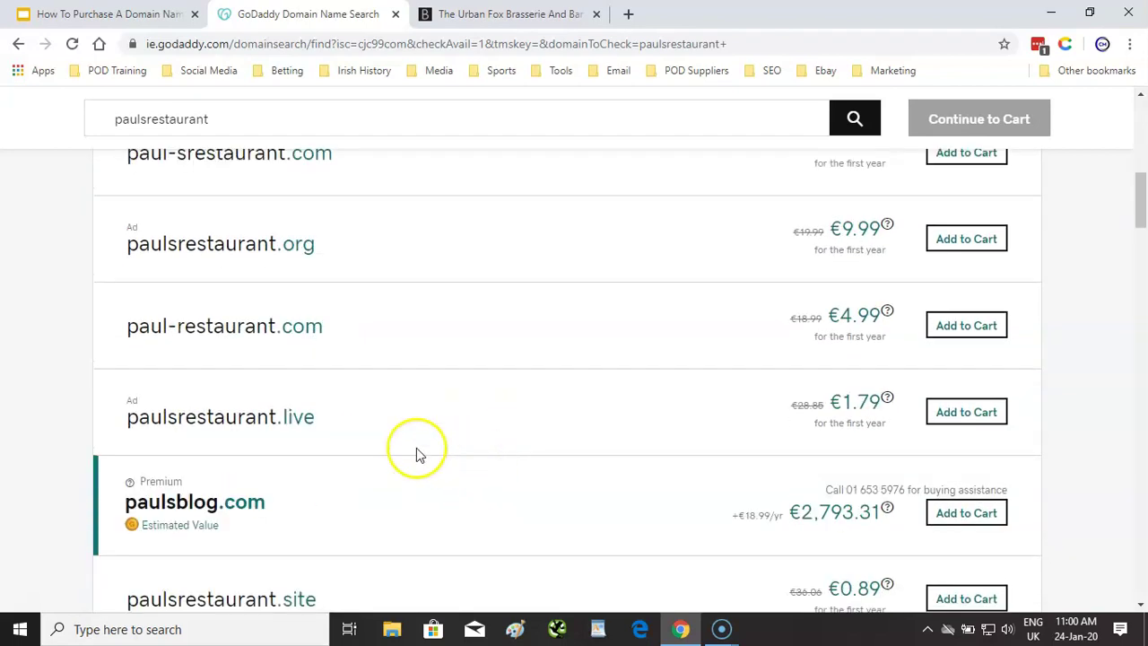
scroll(376, 451, down, 2)
scroll(410, 433, down, 3)
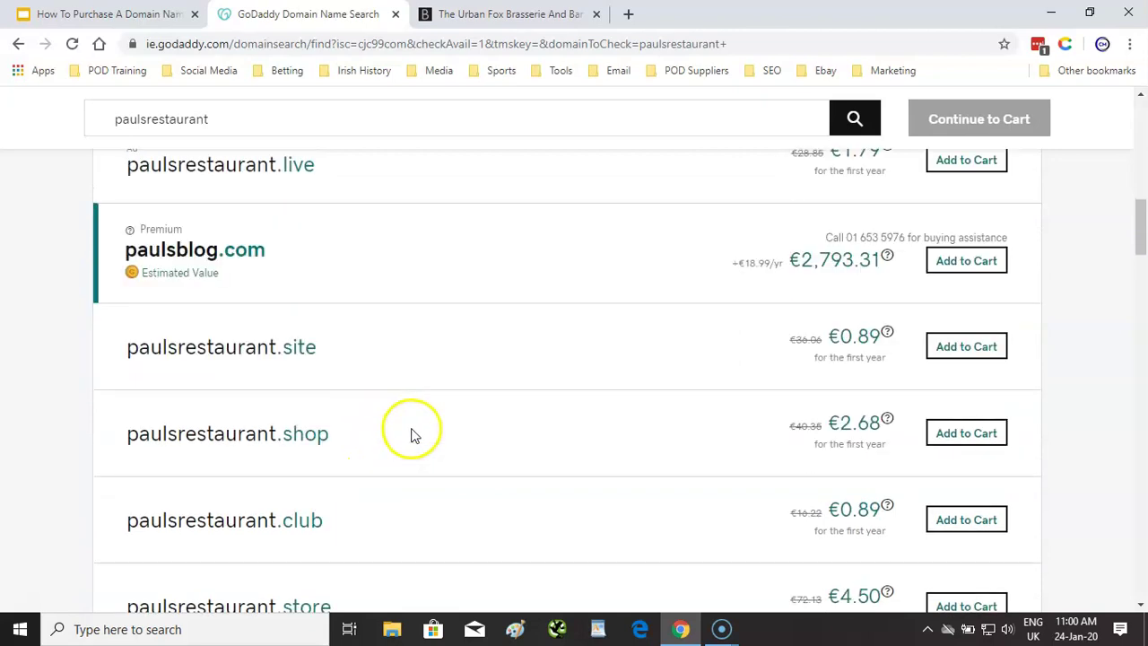
scroll(390, 421, down, 5)
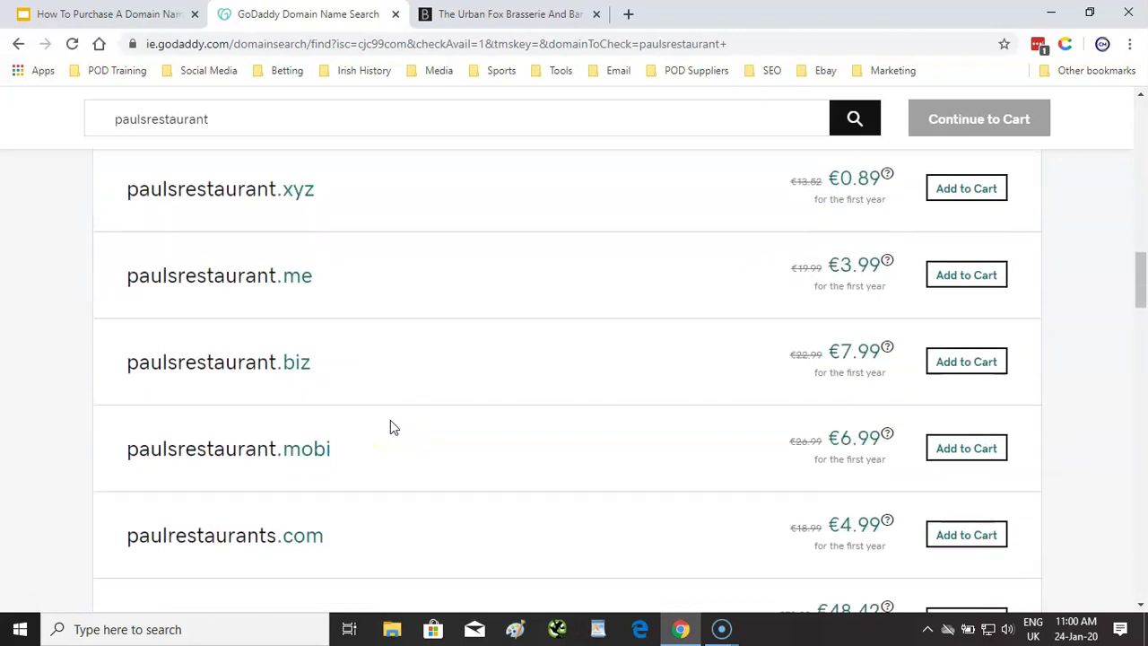
scroll(390, 421, down, 2)
scroll(390, 427, down, 2)
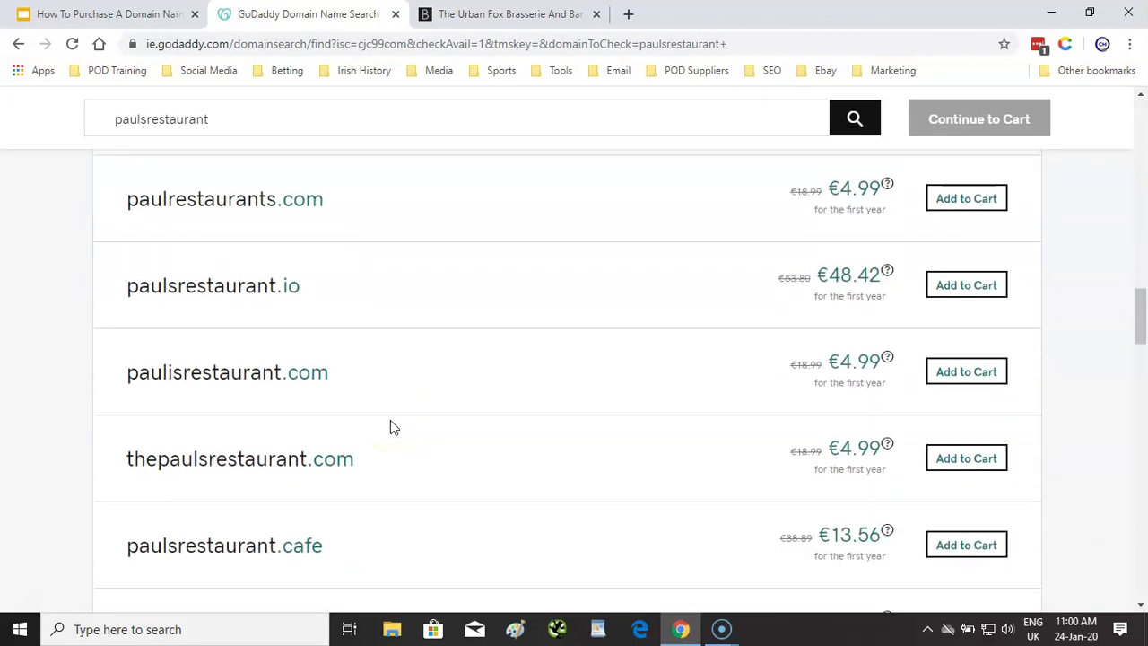
scroll(390, 427, down, 2)
scroll(390, 427, down, 2)
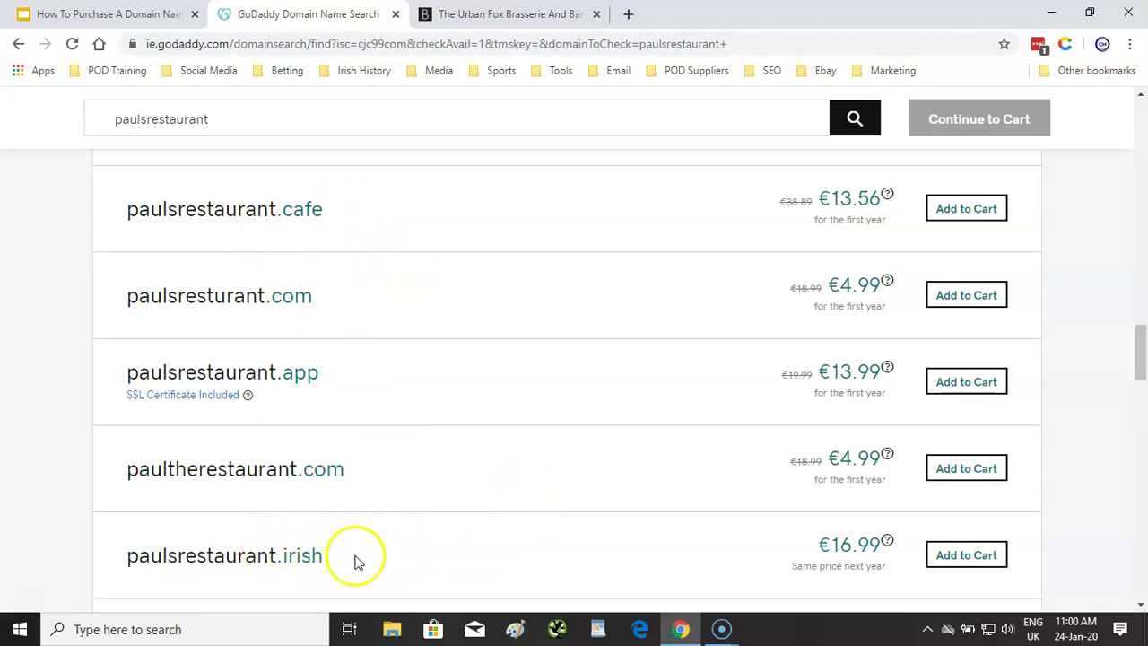
scroll(507, 502, down, 1)
scroll(507, 486, down, 2)
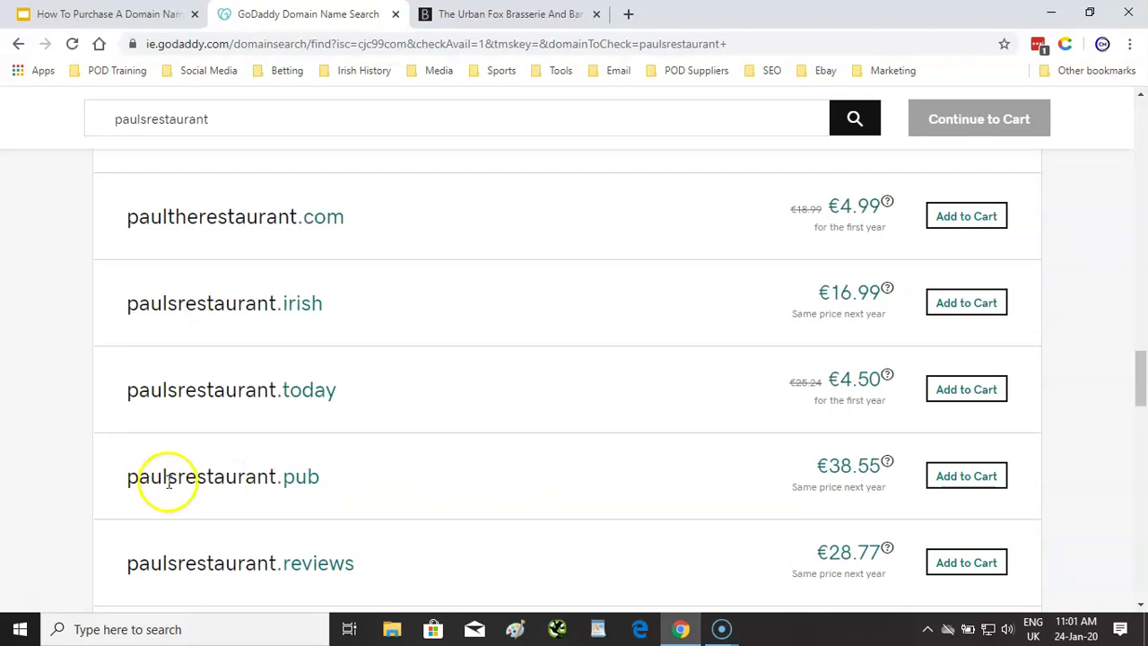
scroll(395, 484, down, 1)
scroll(418, 473, down, 2)
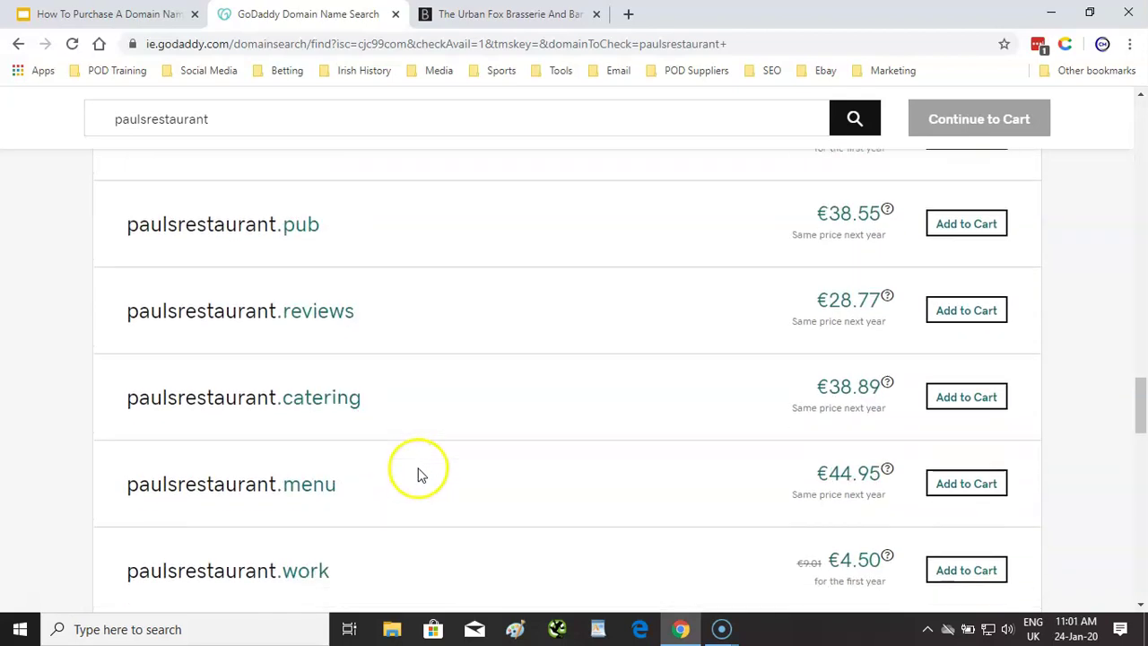
scroll(418, 416, down, 1)
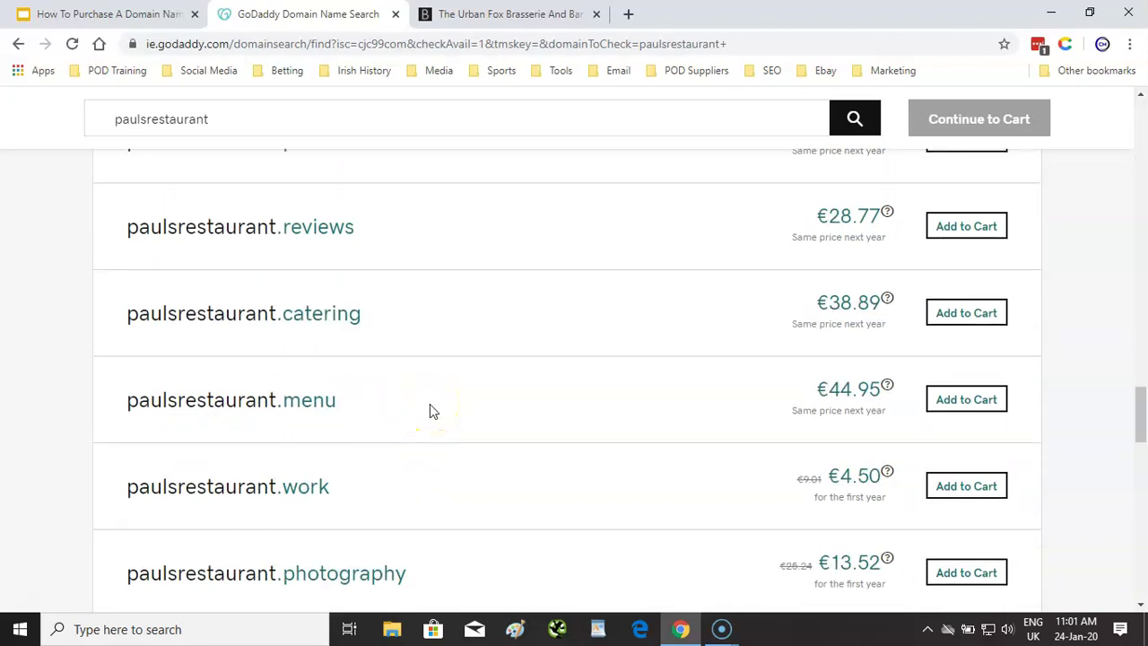
scroll(430, 411, down, 3)
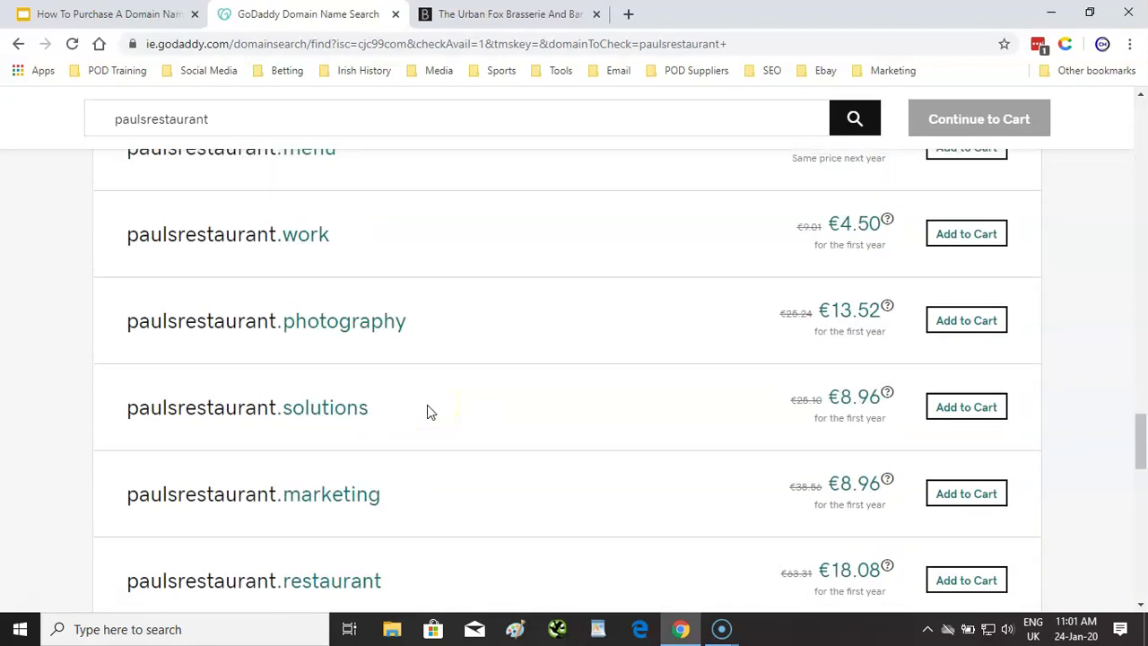
scroll(426, 410, down, 1)
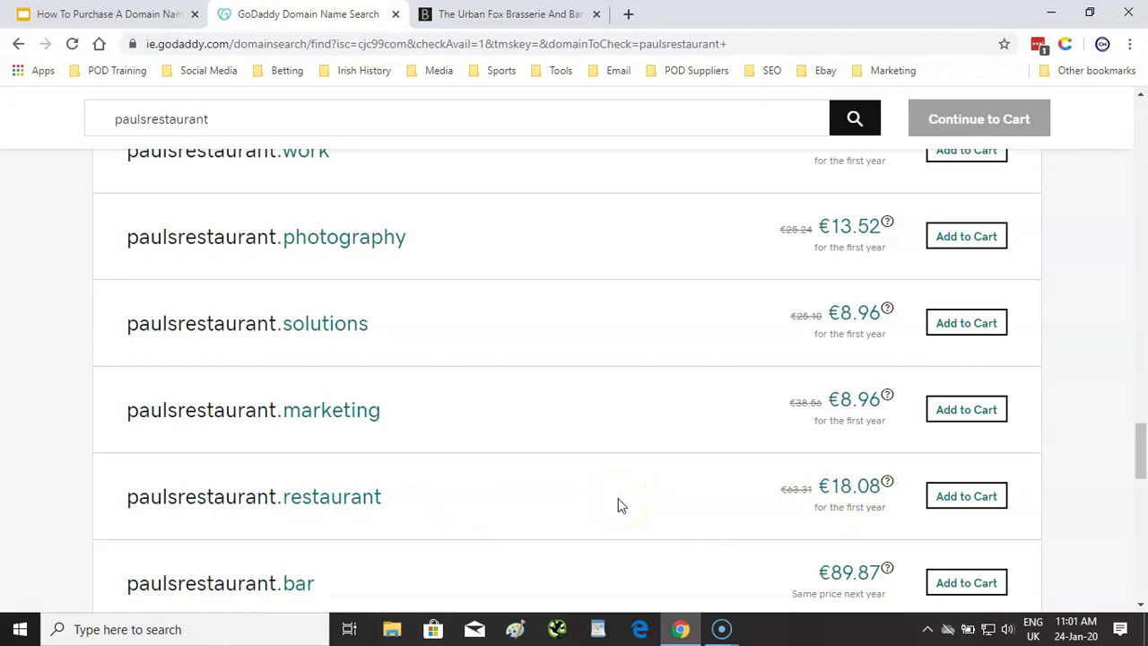
scroll(618, 504, up, 20)
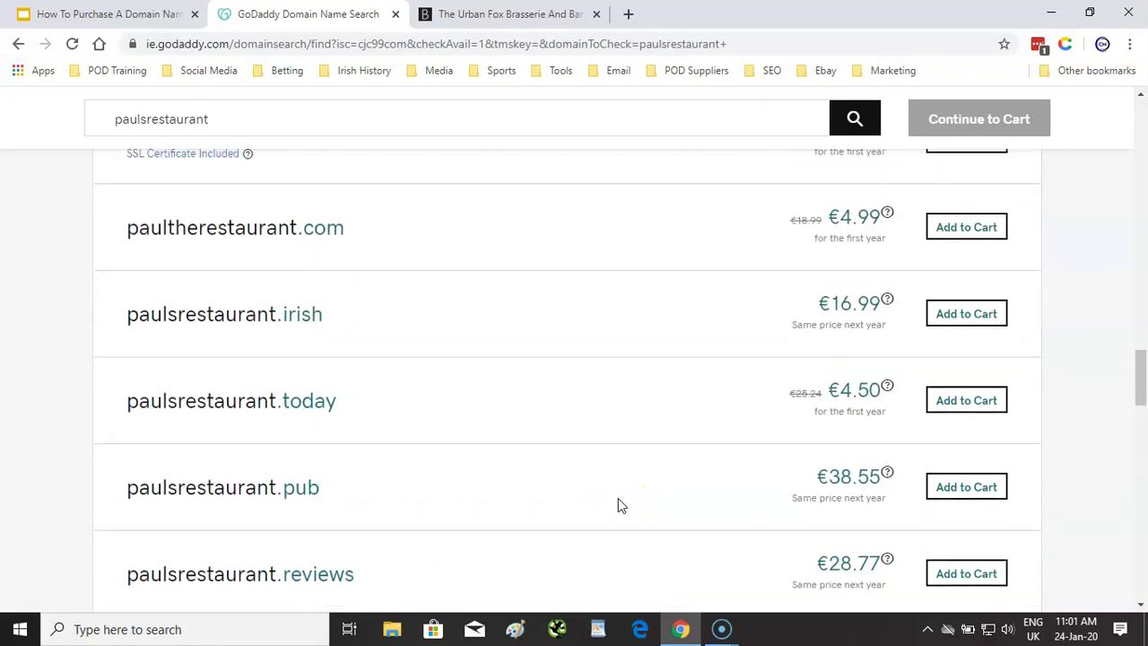
scroll(618, 505, up, 5)
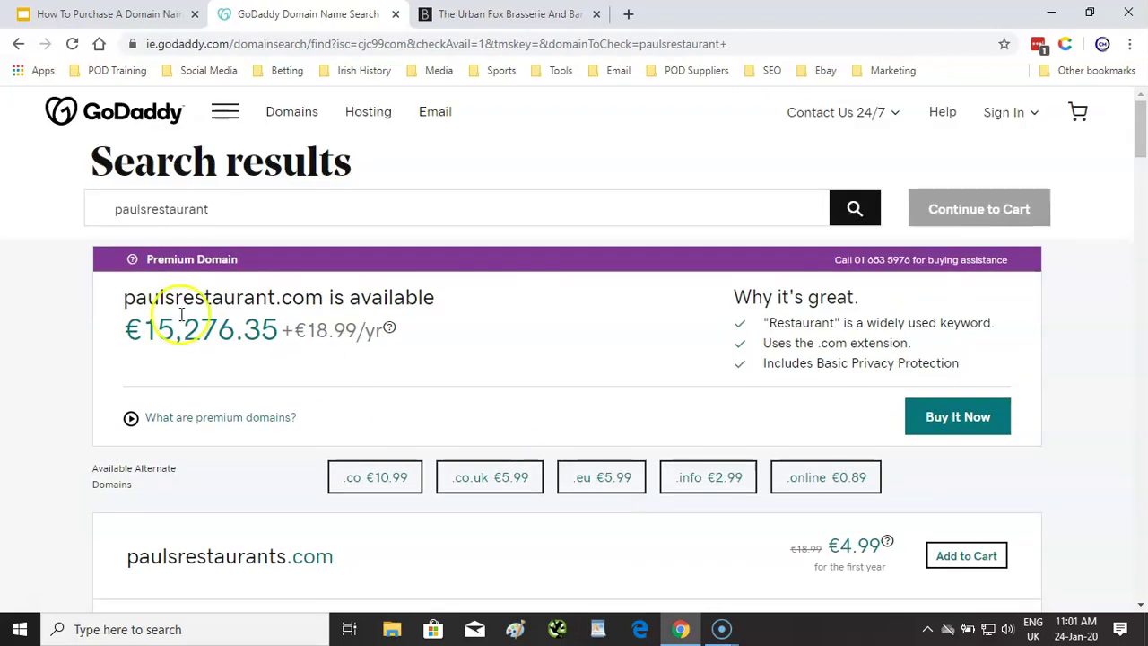
- Replace the search term with "travelblog" and run the domain search
drag(200, 218, 85, 207)
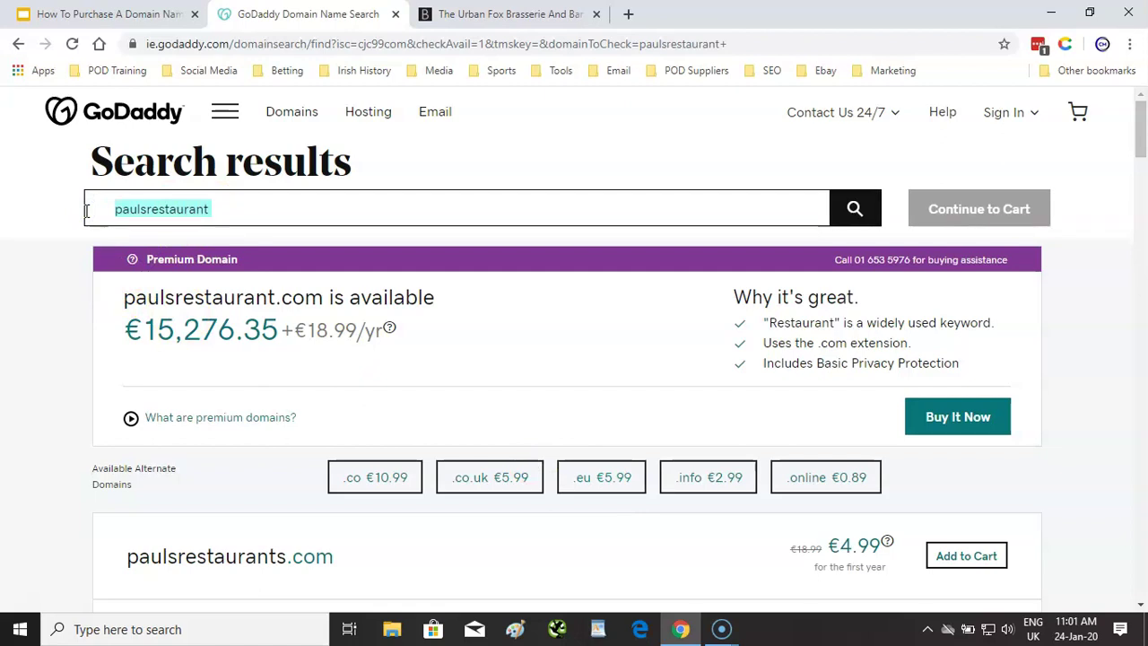
text(travel)
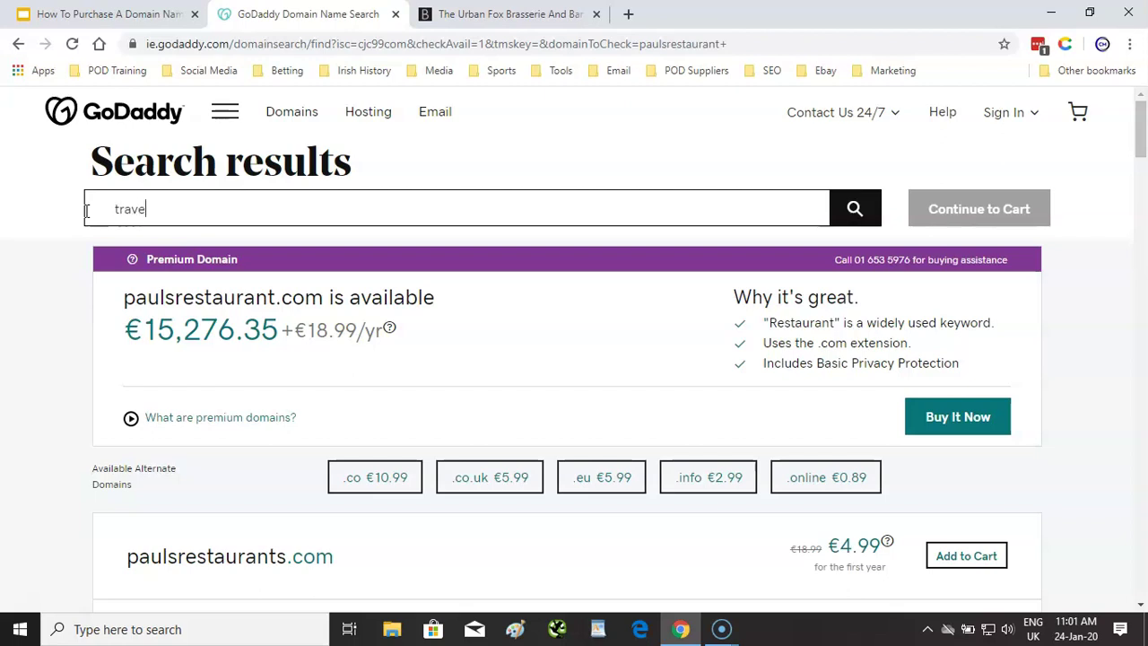
text(blog)
key(Return)
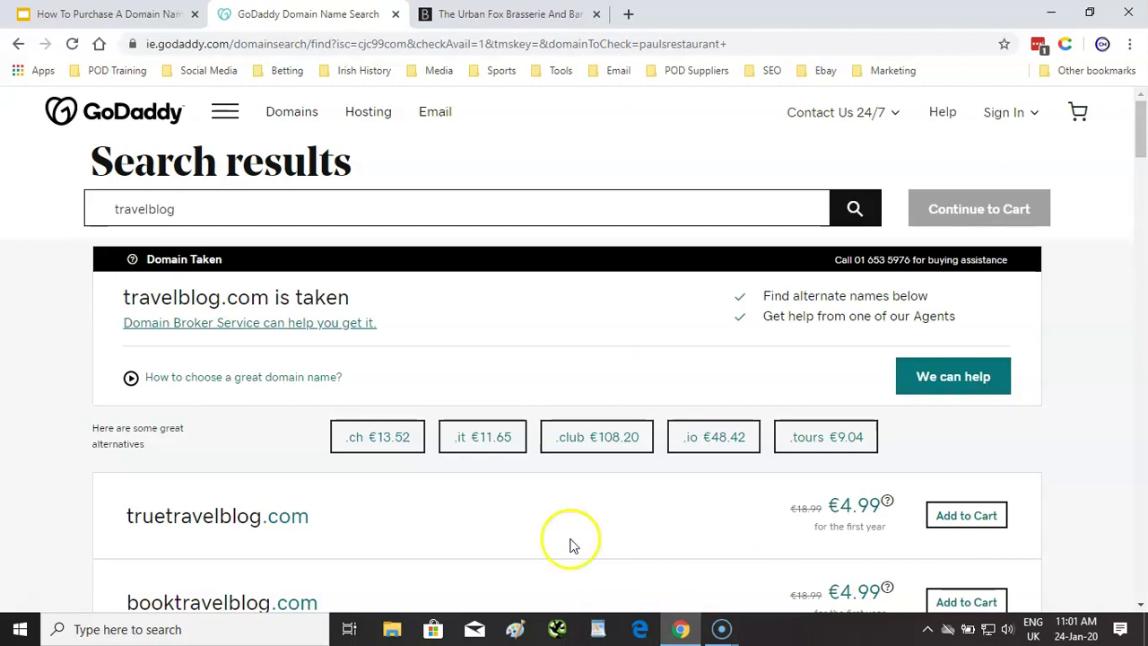
- Look through the alternative domains and prices for travelblog, highlighting the travel extension of travelblog.travel
scroll(572, 541, down, 1)
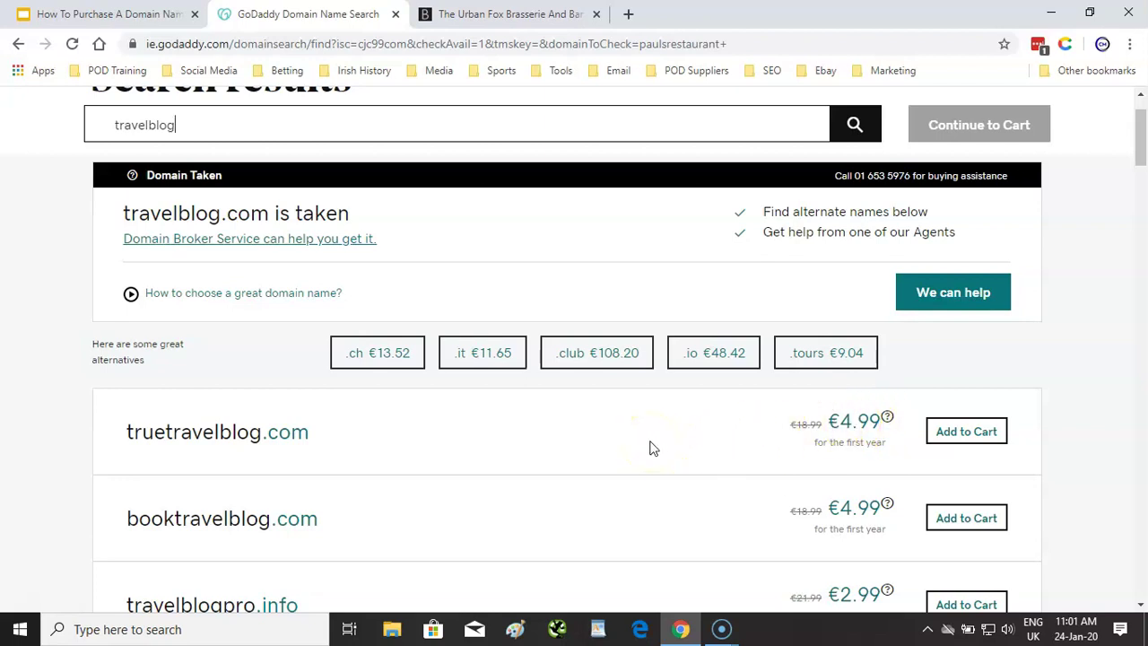
scroll(571, 435, down, 2)
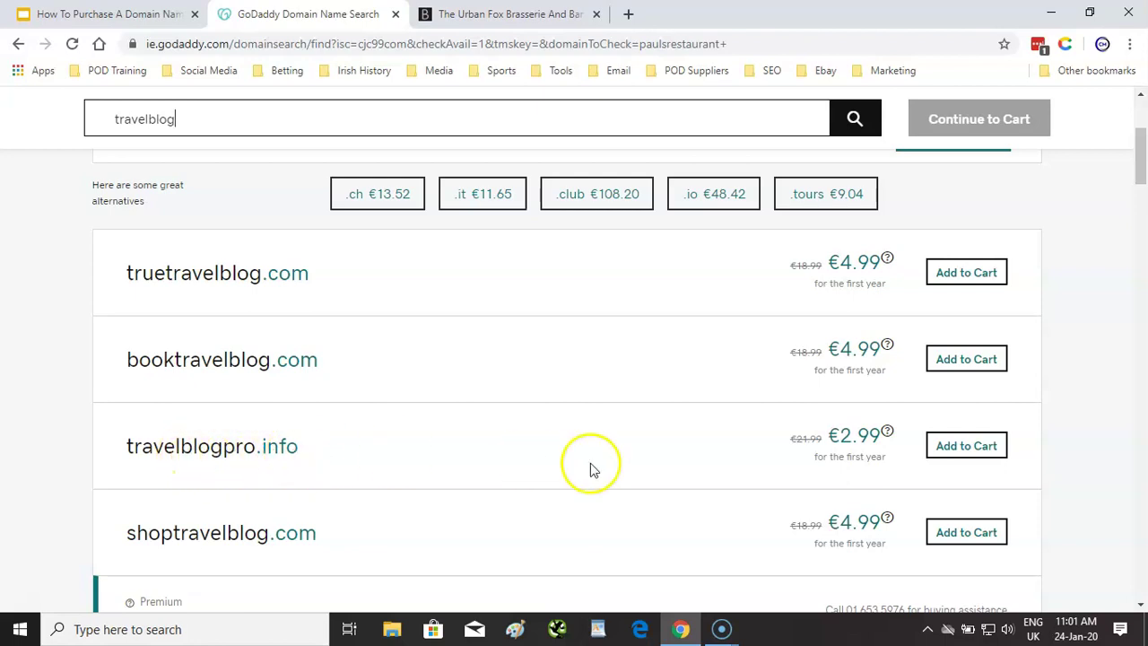
scroll(589, 469, down, 2)
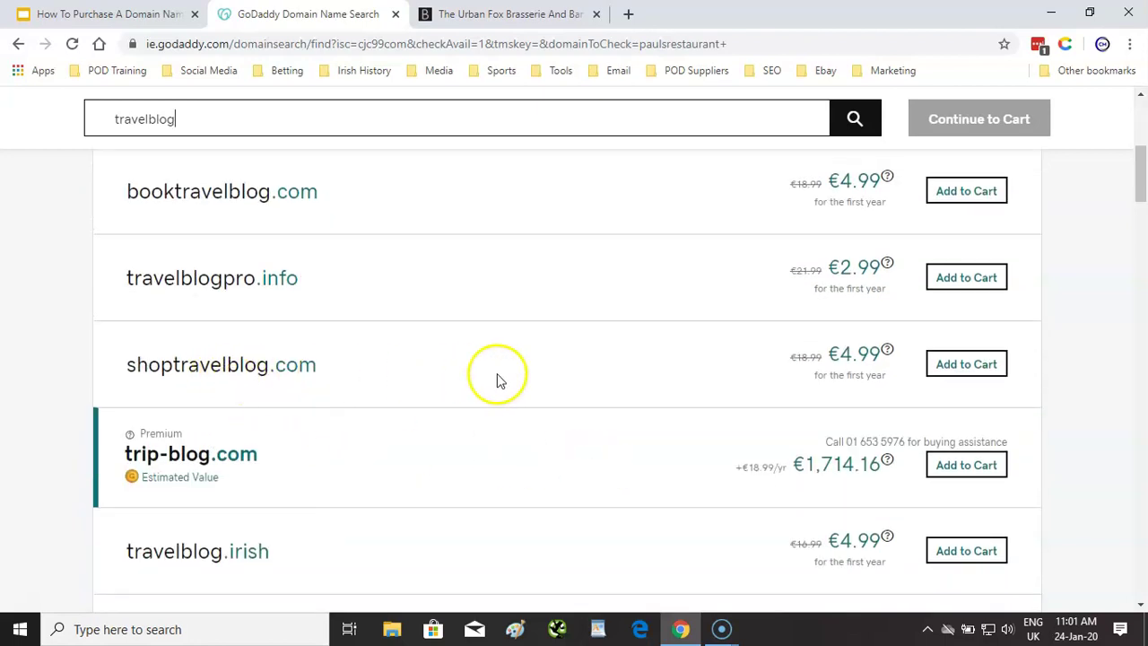
scroll(497, 379, down, 1)
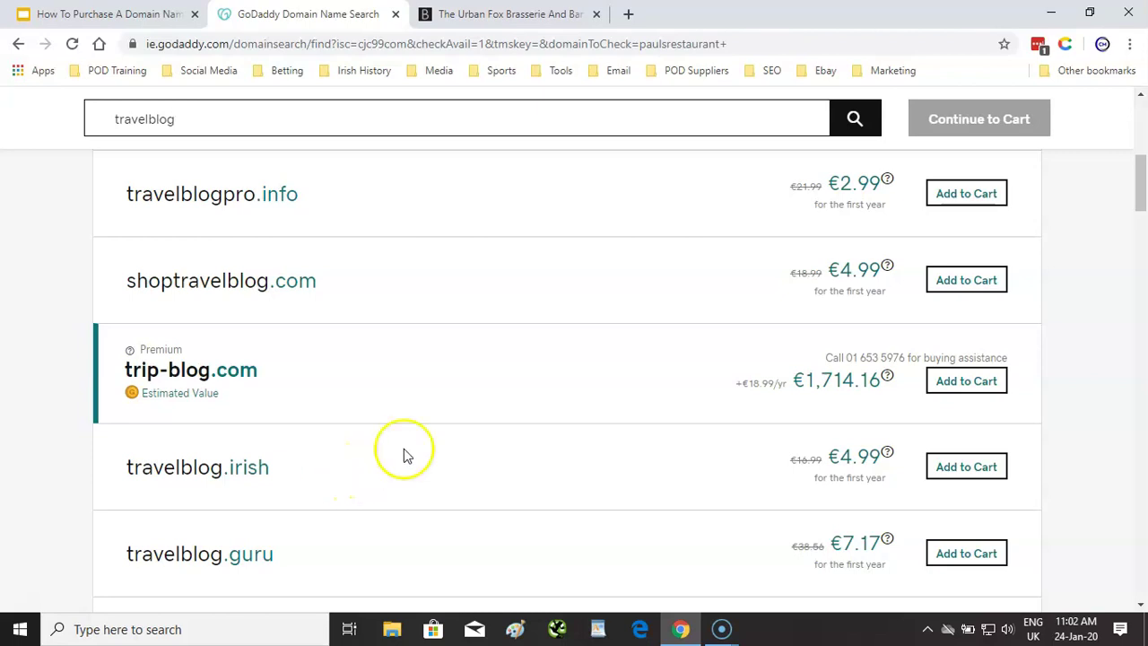
scroll(413, 458, down, 4)
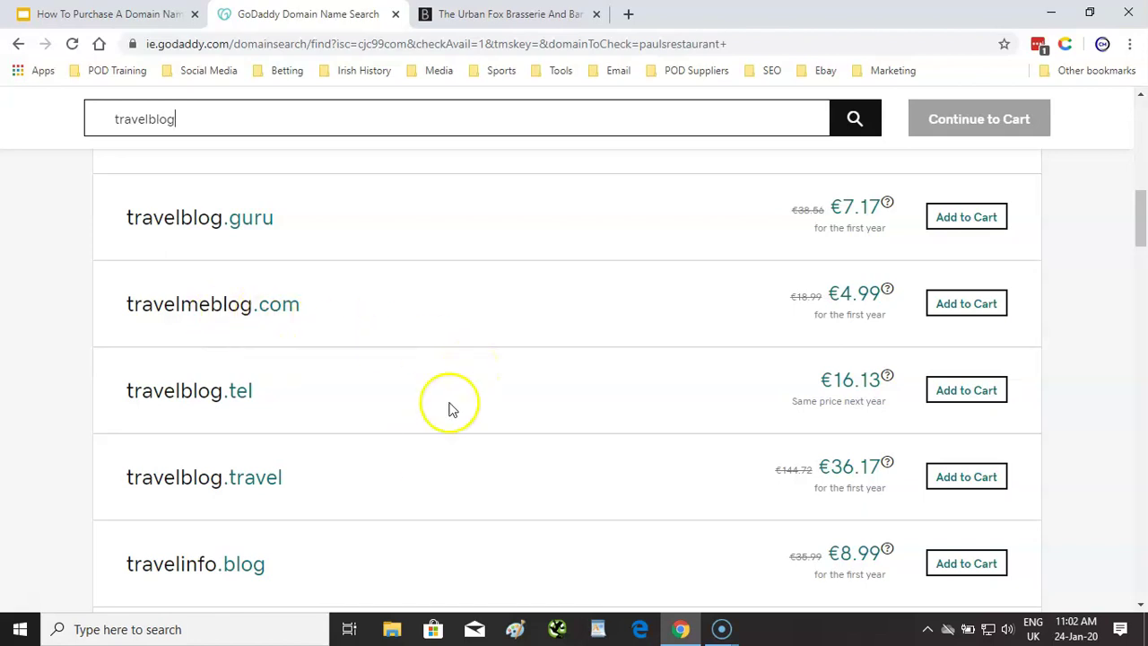
drag(303, 479, 231, 482)
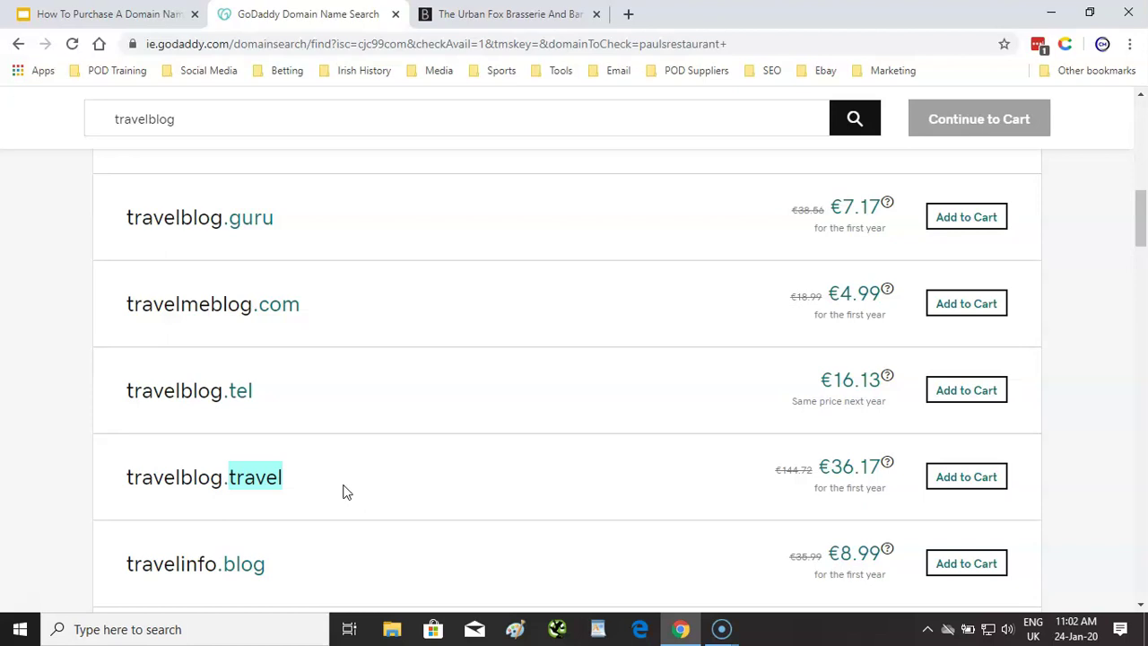
scroll(359, 511, up, 4)
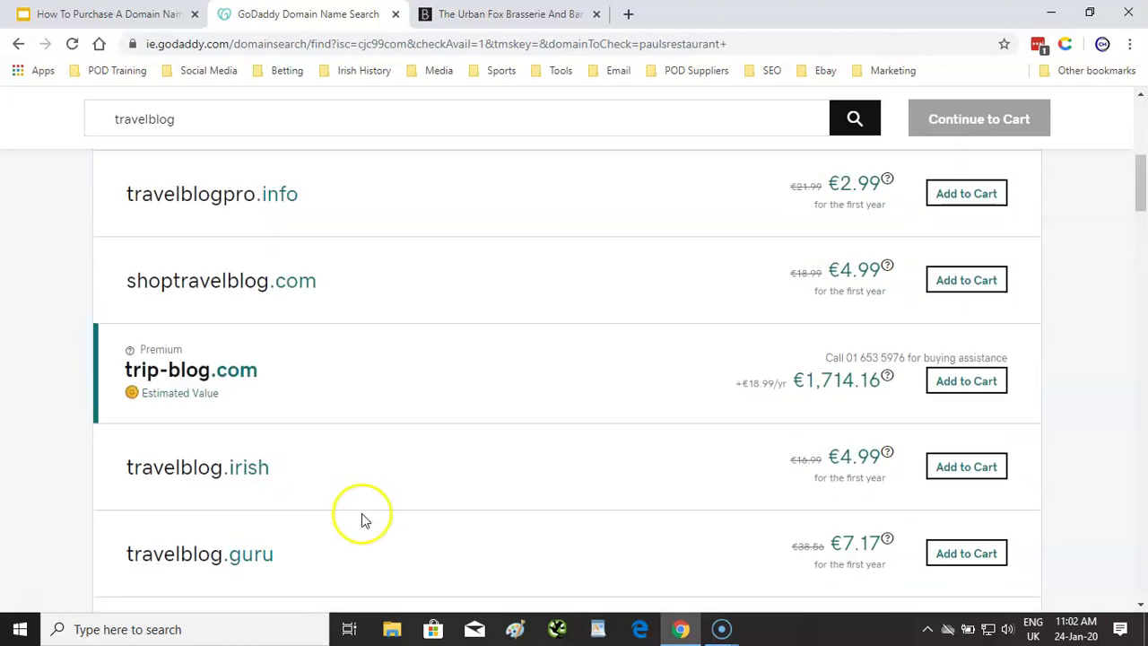
- Add truetravelblog.com from the travelblog results to the cart and continue to the cart
scroll(377, 532, up, 3)
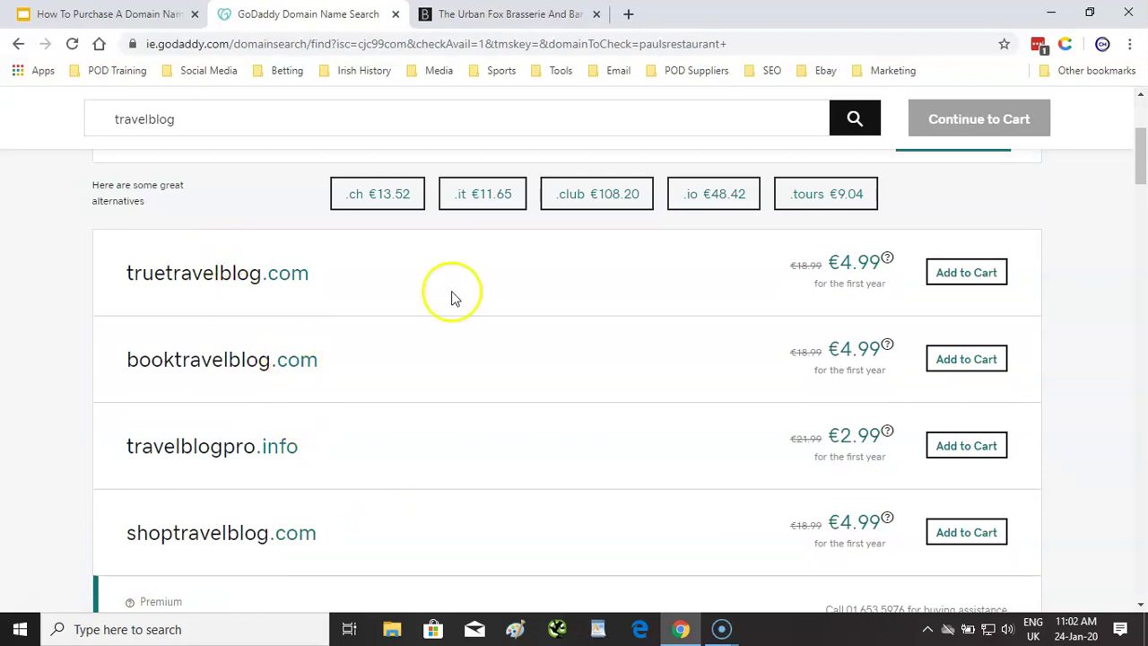
click(993, 277)
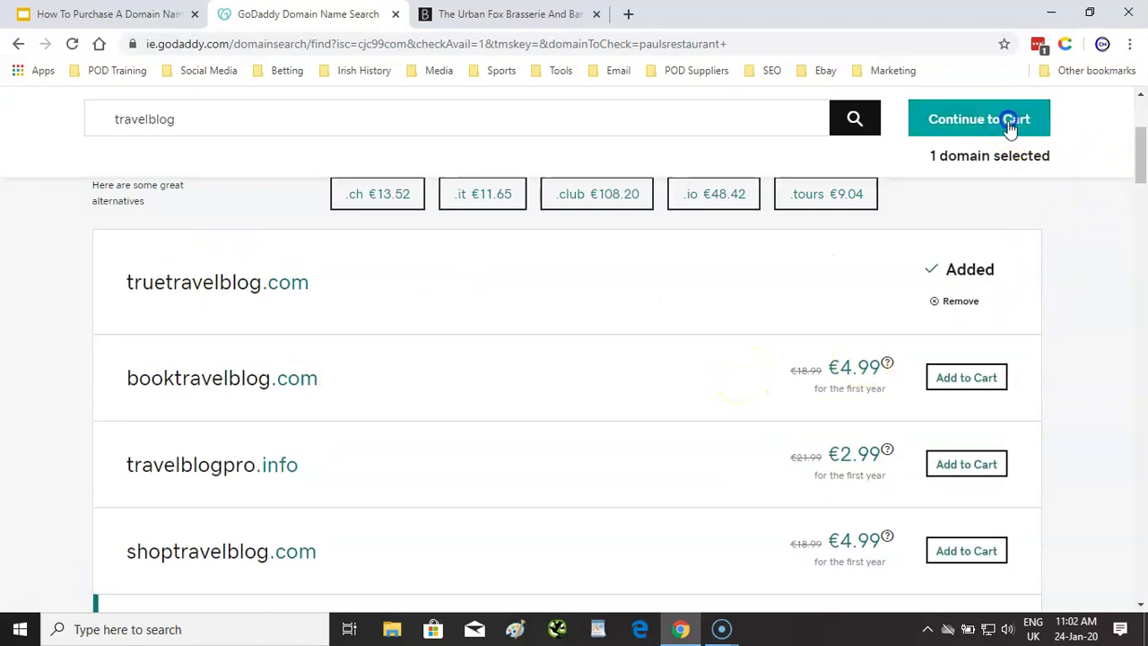
click(1014, 120)
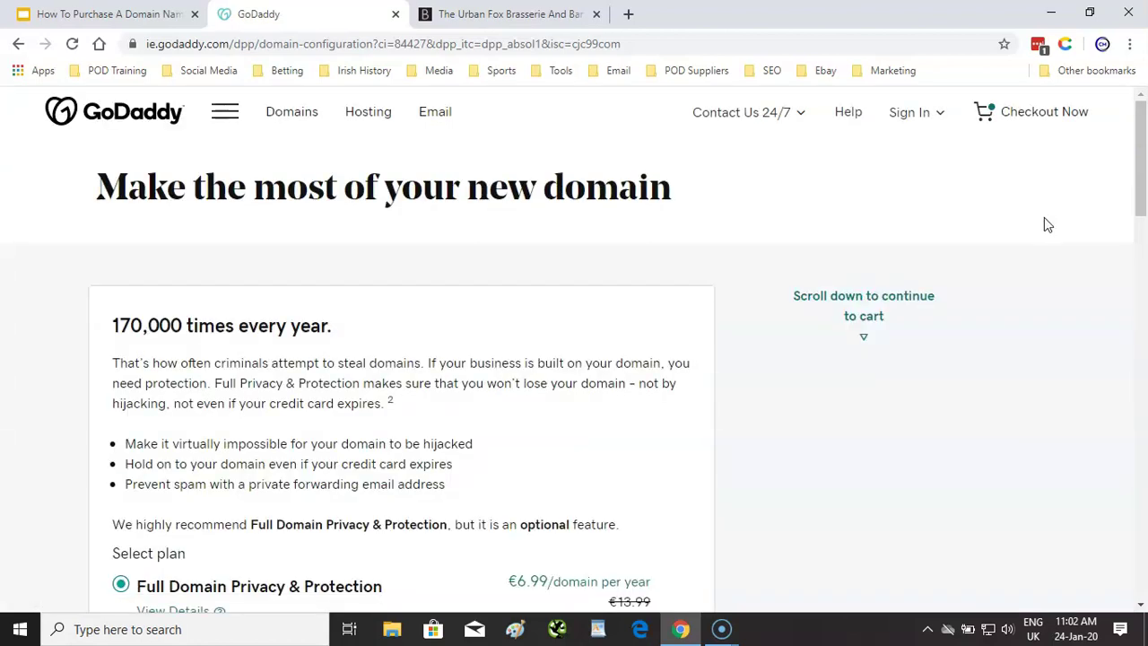
- Read the details of the Full Domain Privacy & Protection and Ultimate Domain Protection & Security plans, selecting the Ultimate plan in between
scroll(818, 275, down, 3)
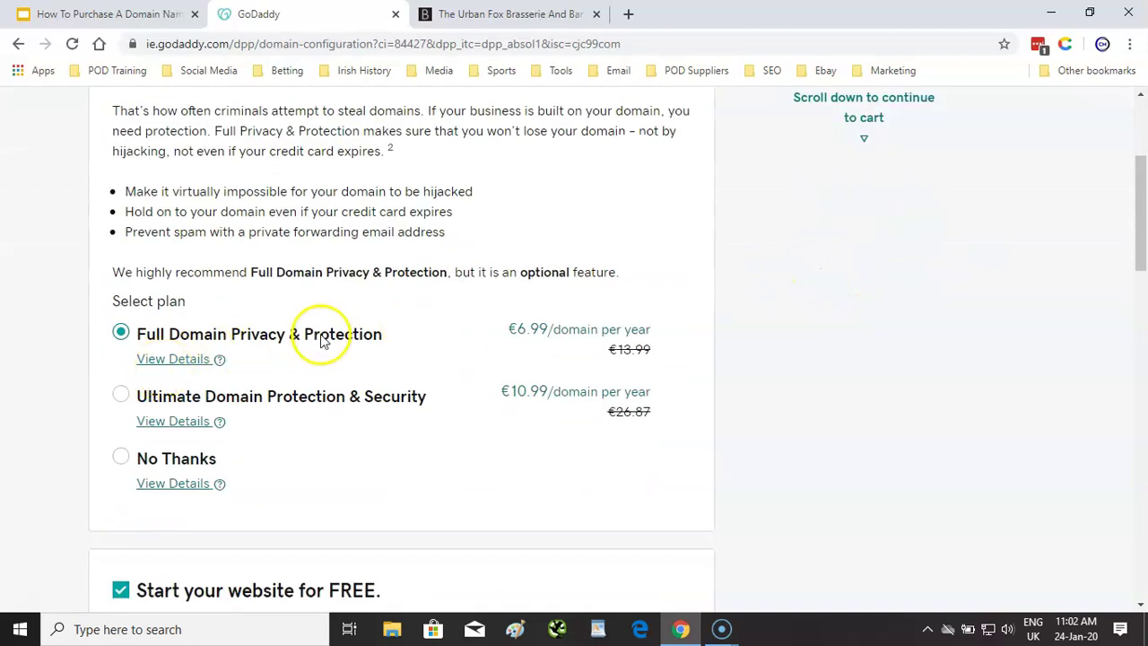
click(181, 362)
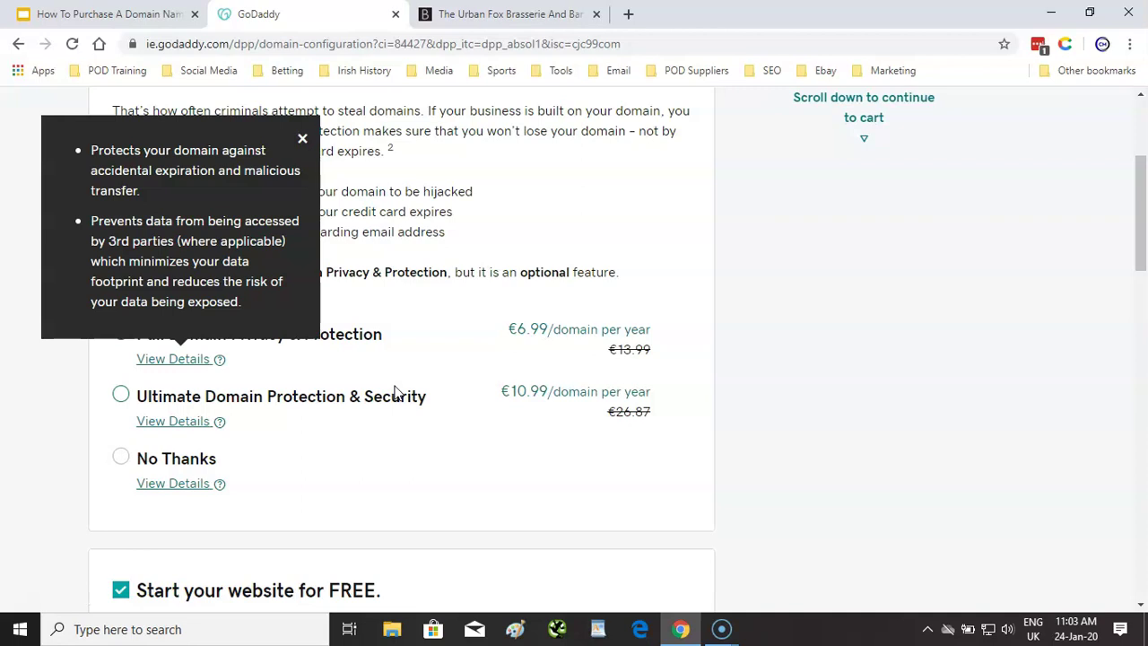
click(482, 517)
click(121, 395)
click(148, 420)
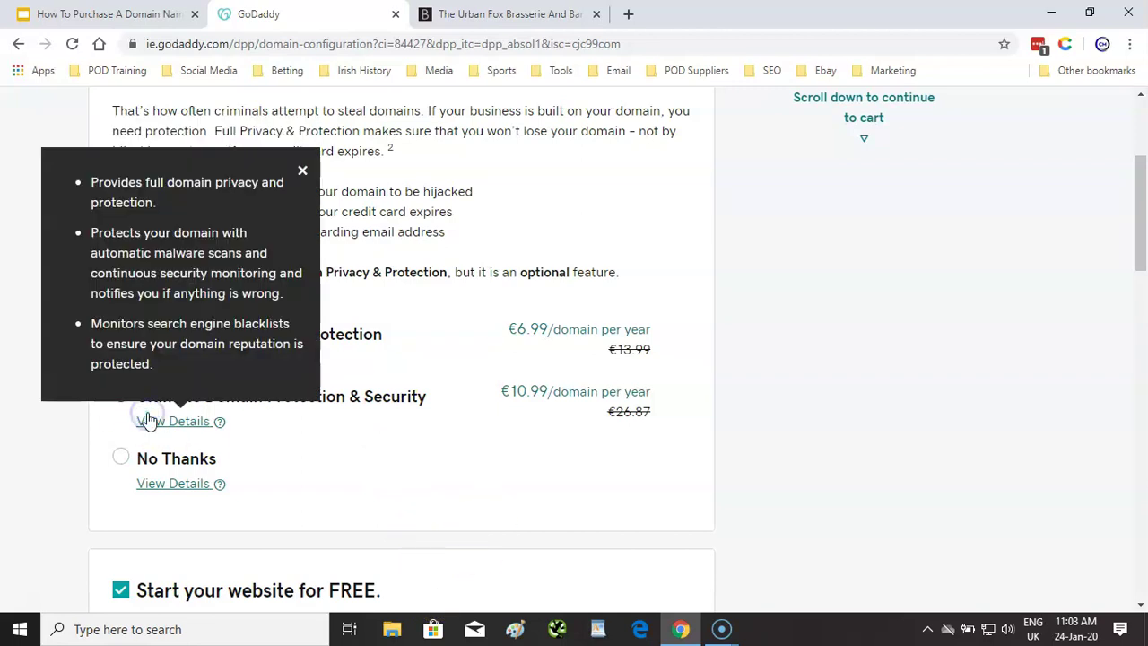
click(166, 289)
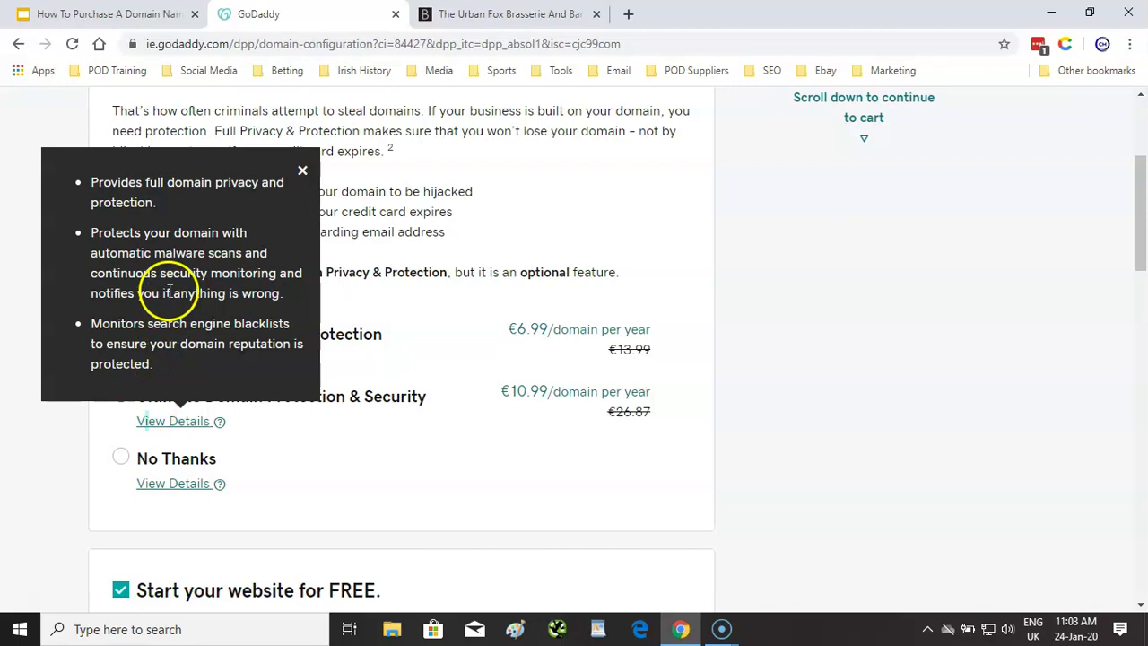
click(299, 173)
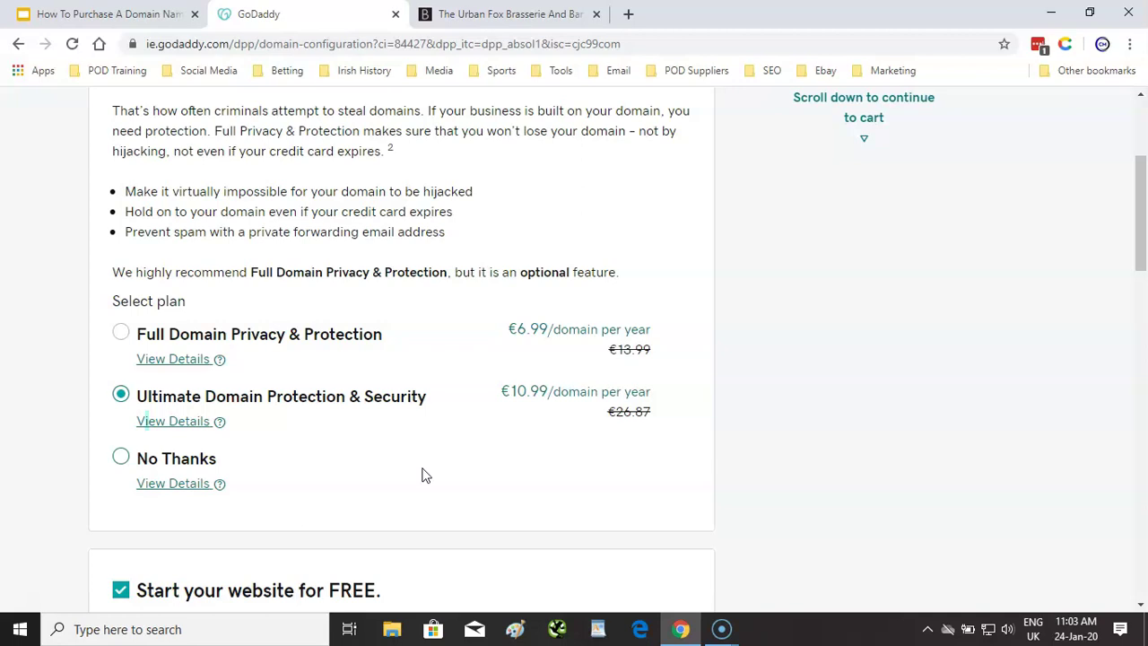
- Decline domain protection with No Thanks and deselect the offer to start a website for free
click(139, 404)
click(152, 461)
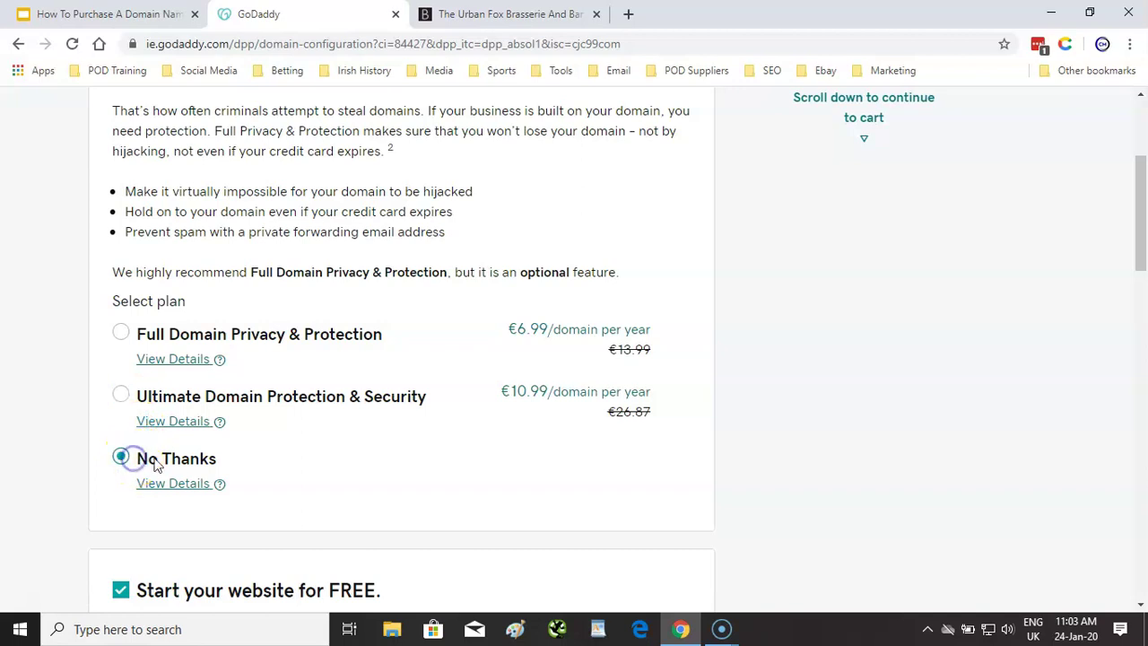
scroll(617, 475, down, 3)
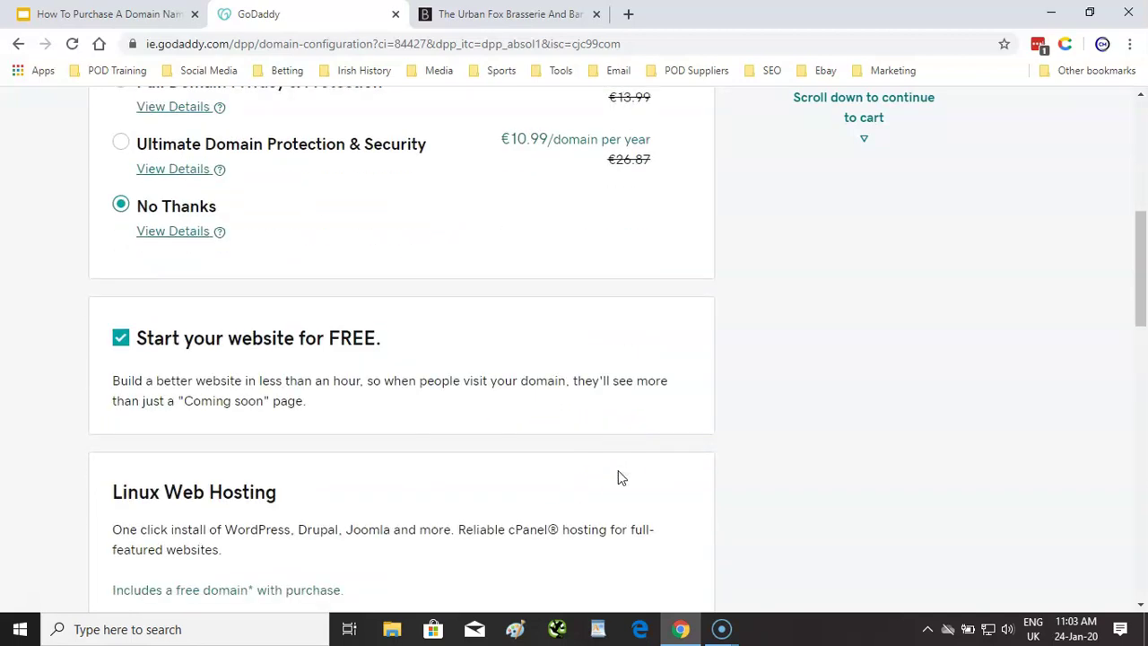
click(120, 338)
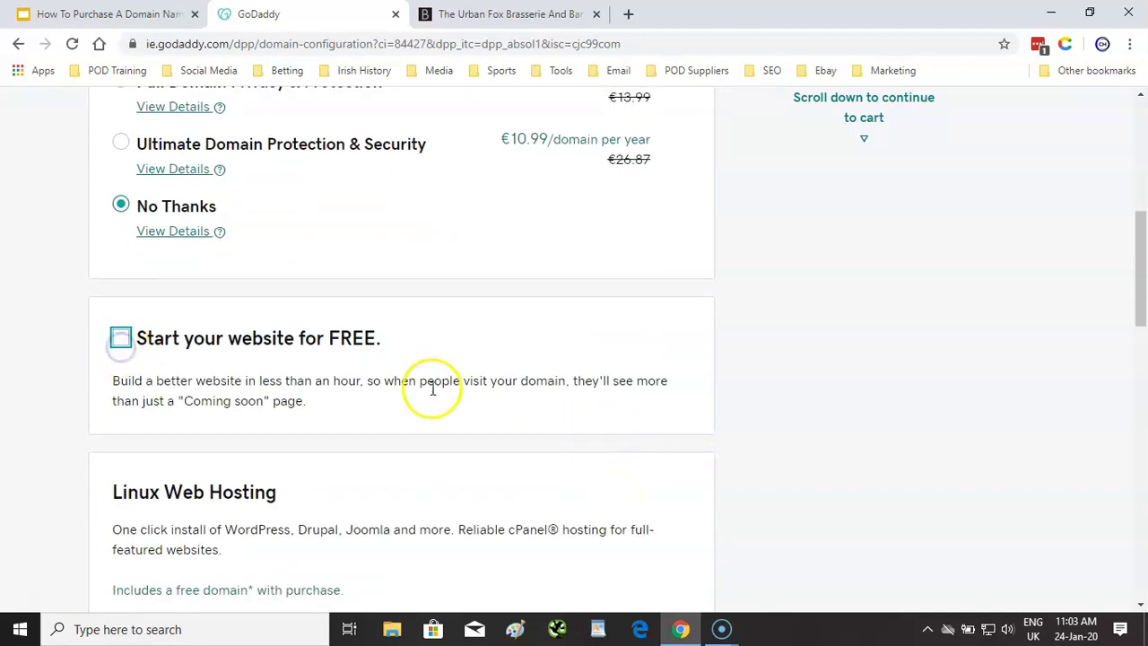
- Keep No Thanks for Linux Web Hosting and the matching email address, and continue to the cart
scroll(561, 386, down, 3)
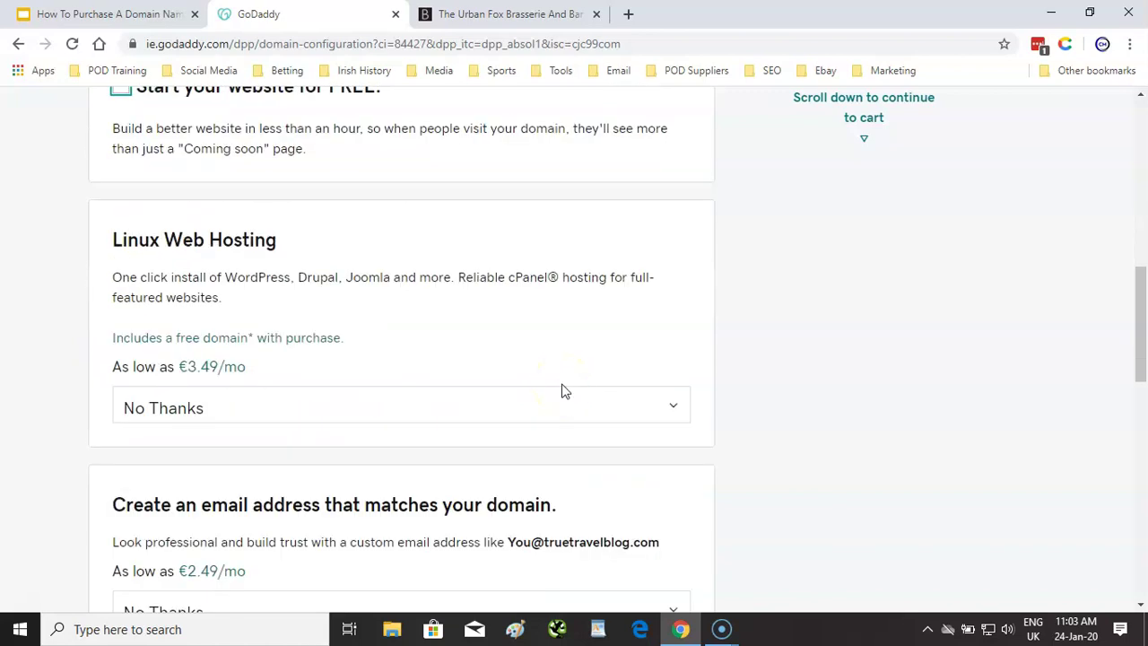
scroll(563, 389, down, 3)
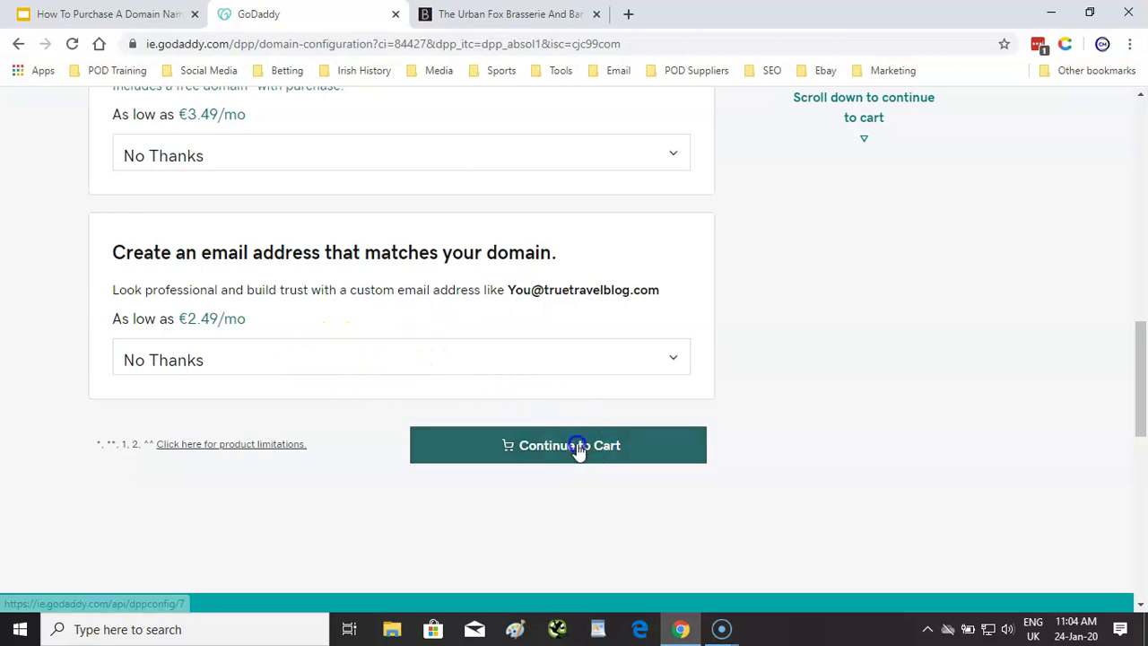
click(648, 447)
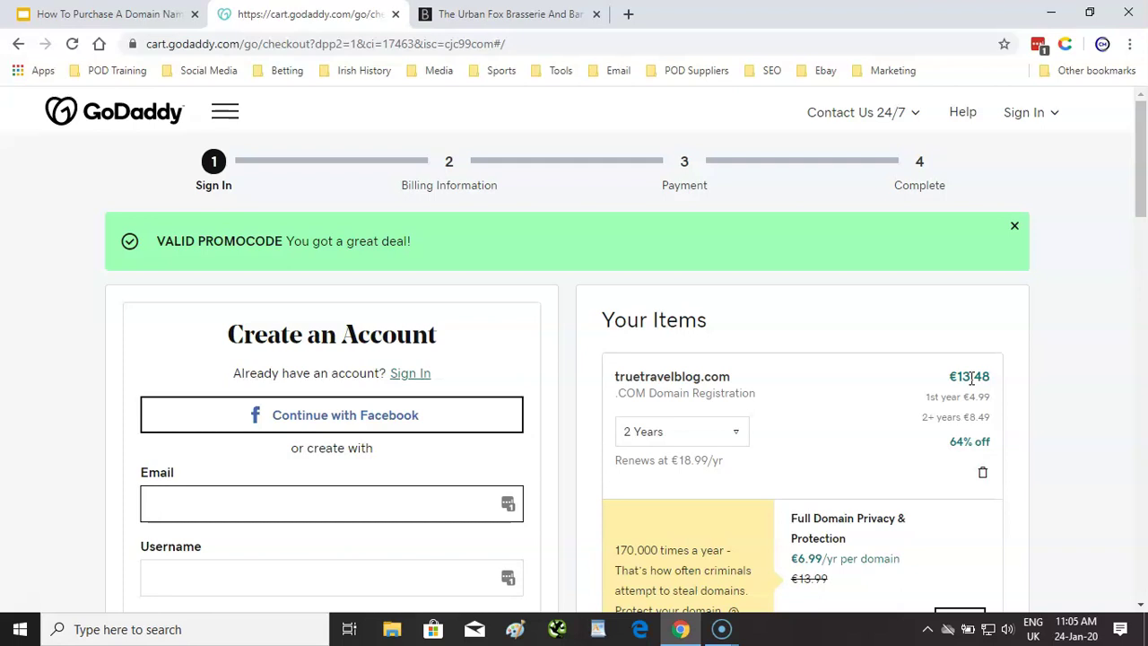
- Replace the restaurant website with the Google home page and search for "hartford university"
click(569, 16)
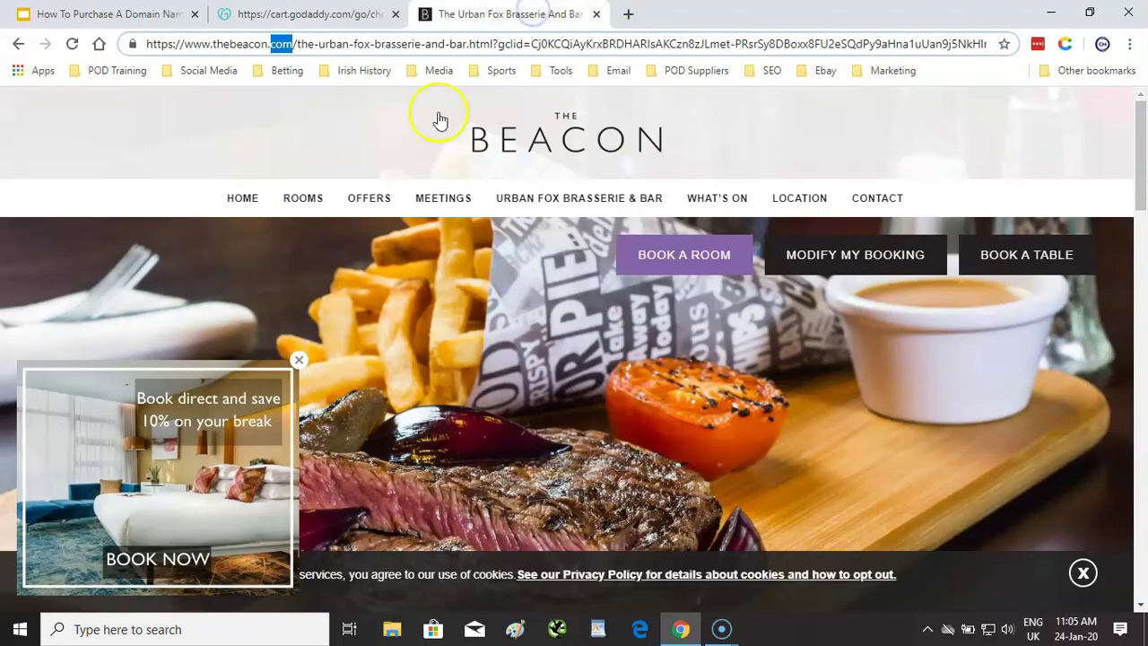
click(99, 44)
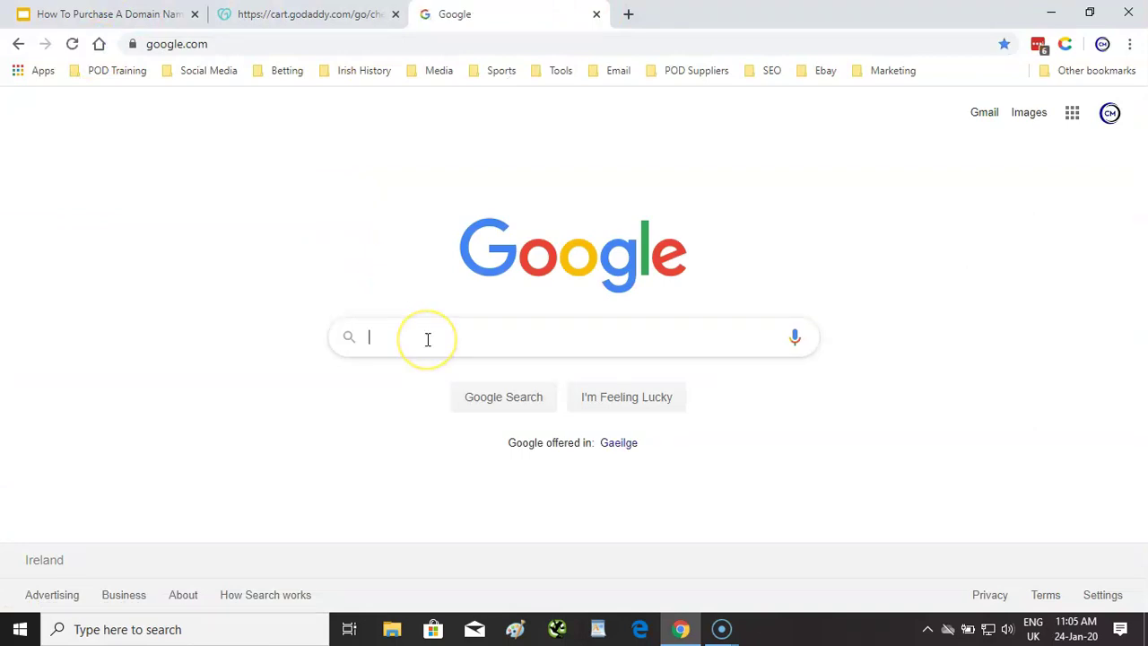
text(hard)
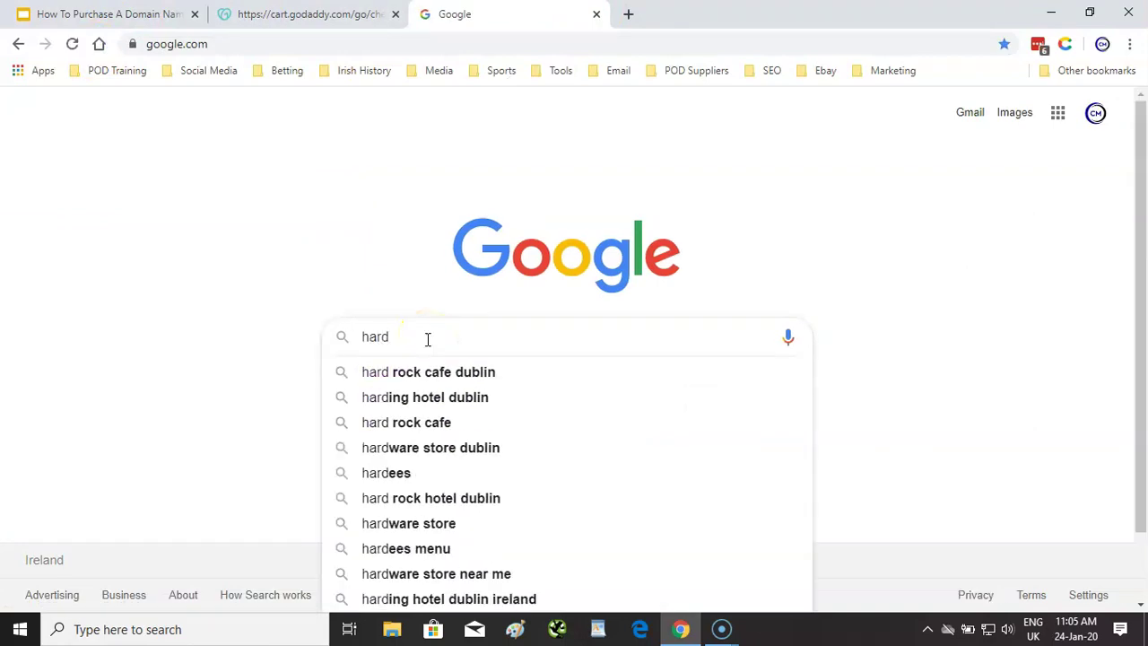
key(BackSpace)
click(423, 371)
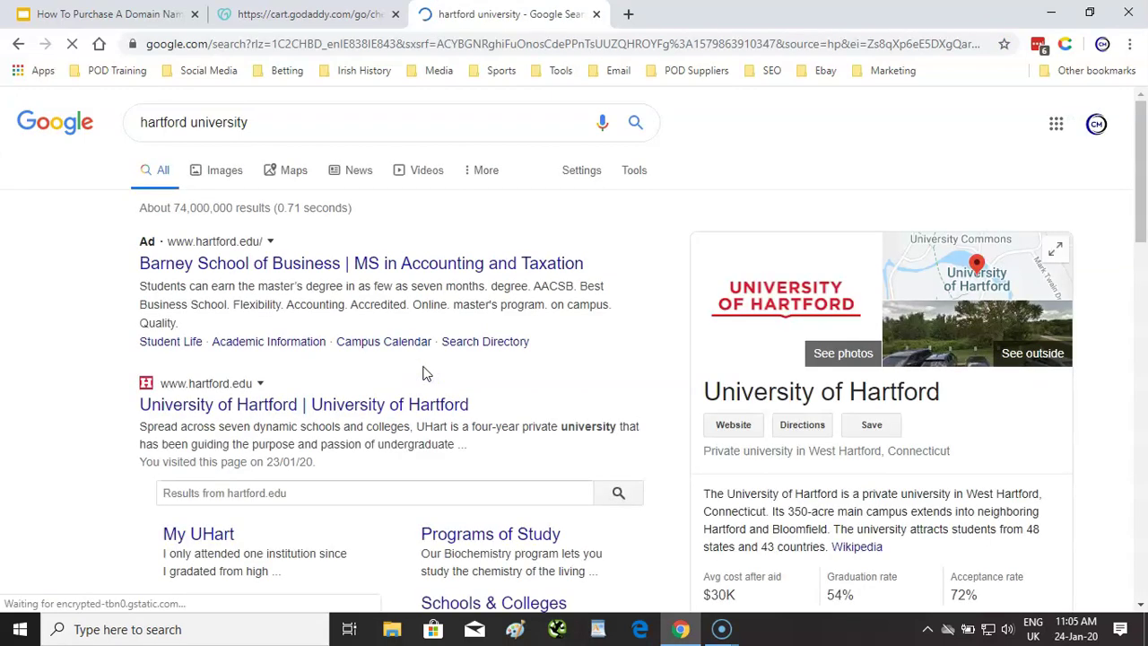
- Open the Barney School of Business accounting and taxation result and examine the .edu extension of hartford.edu in the page address
click(443, 267)
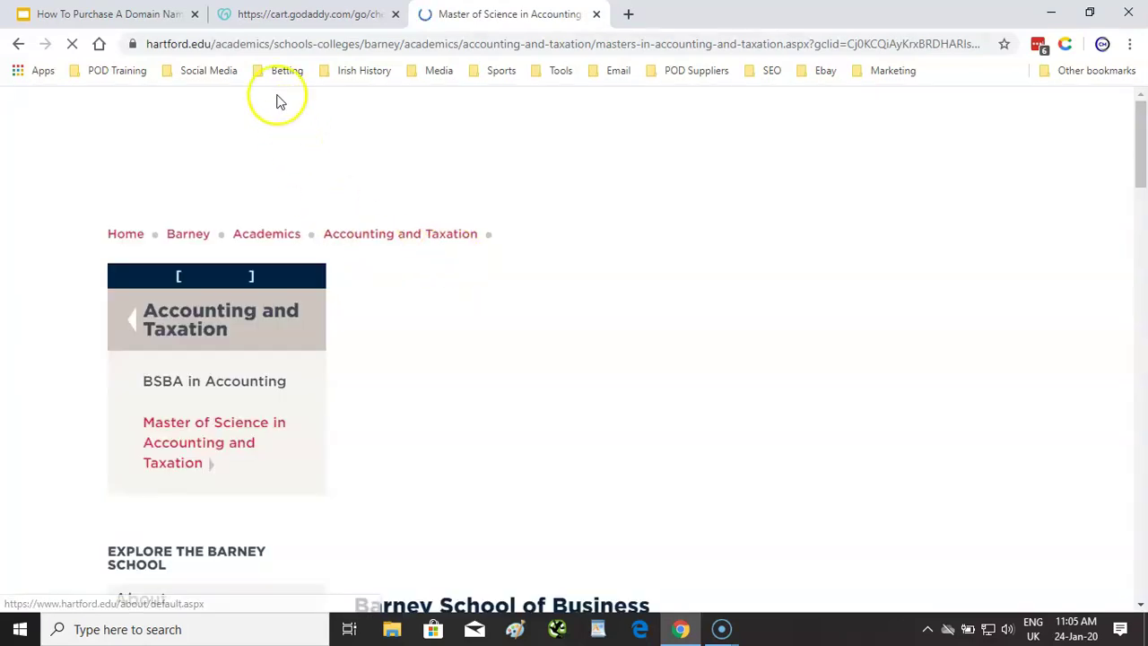
click(213, 47)
click(213, 47)
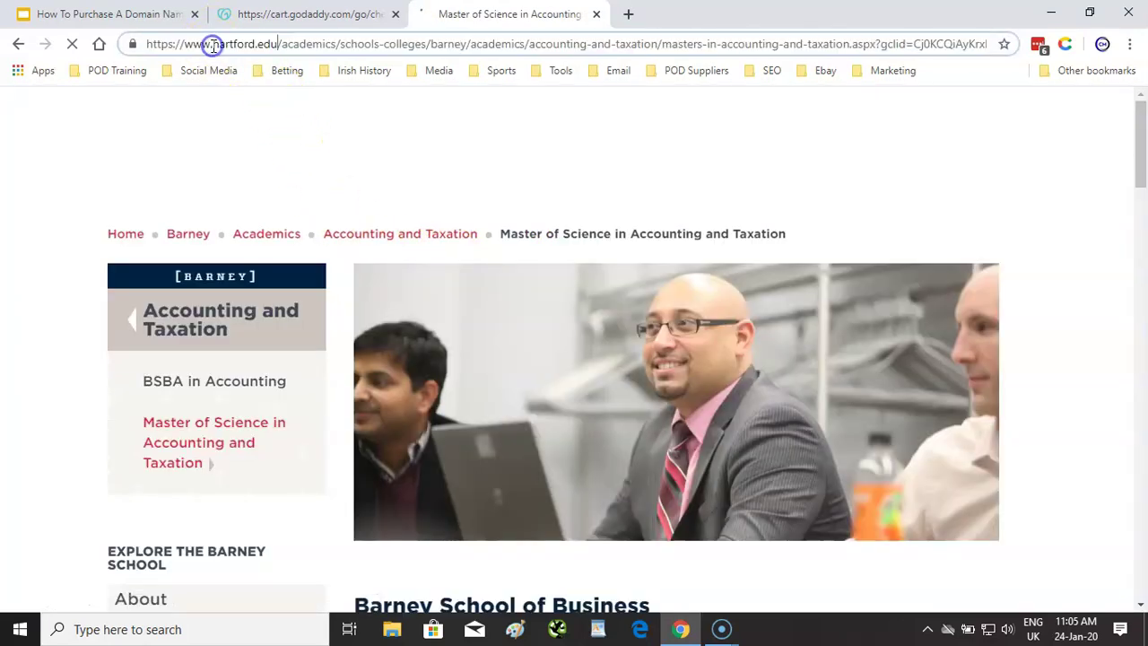
click(280, 46)
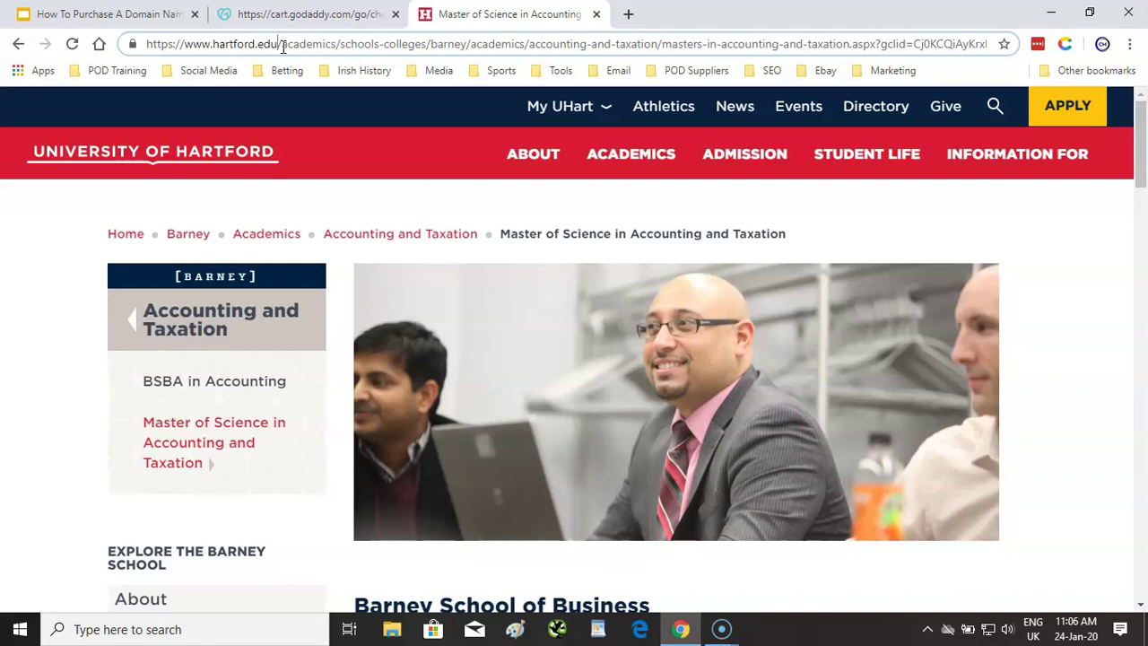
- Switch back to the How To Purchase A Domain Name presentation
click(134, 18)
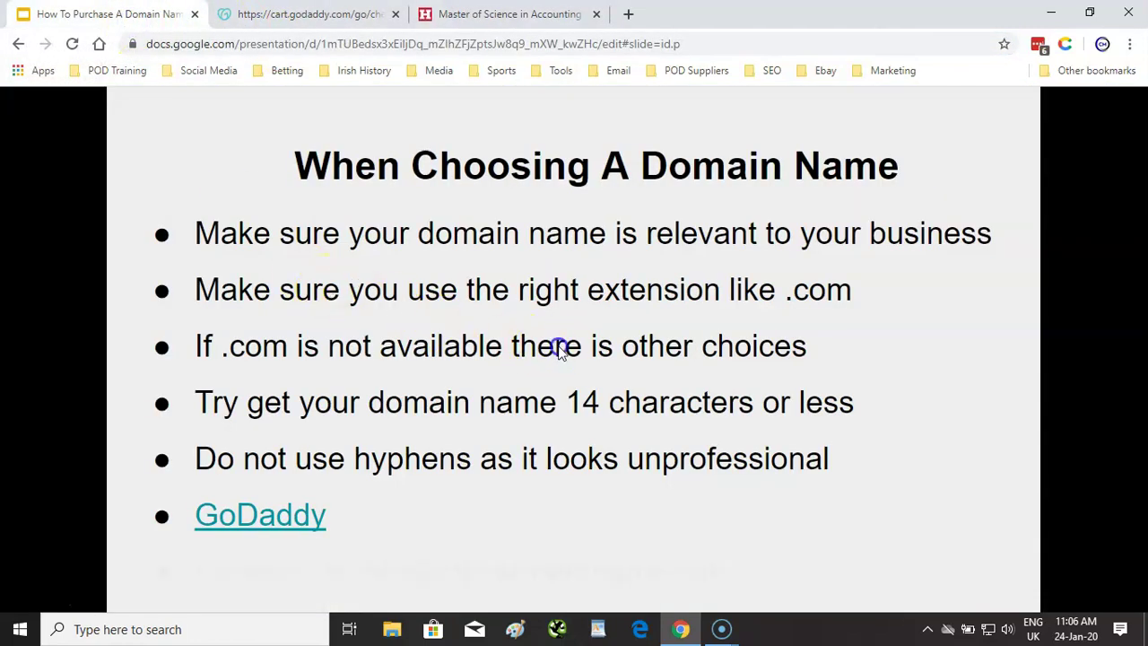